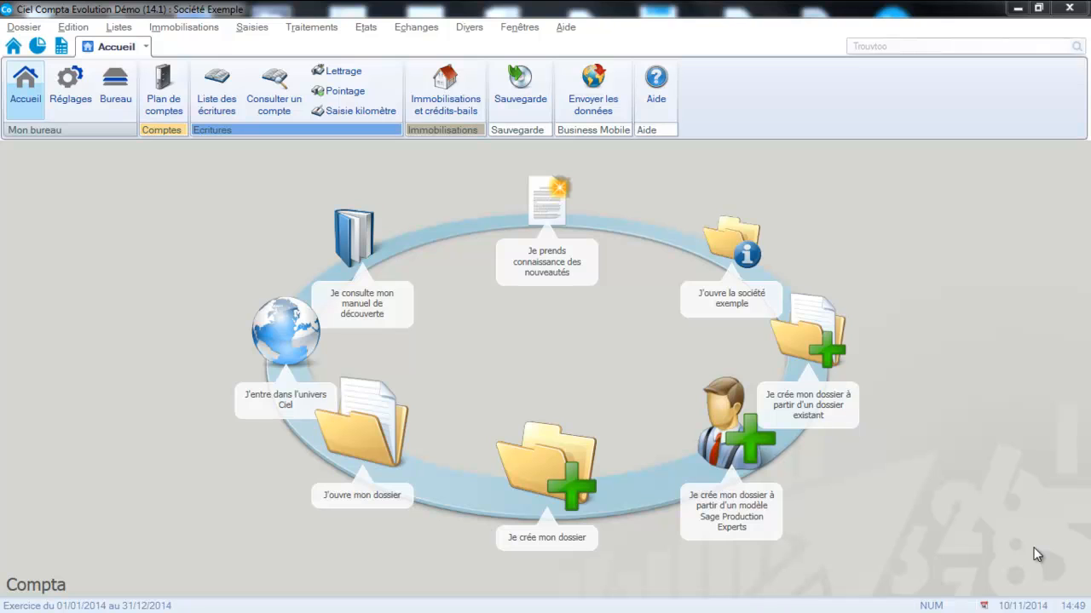
# - Open the Contrepassation list of entries and filter it to the HA - Achats journal
pyautogui.click(308, 25)
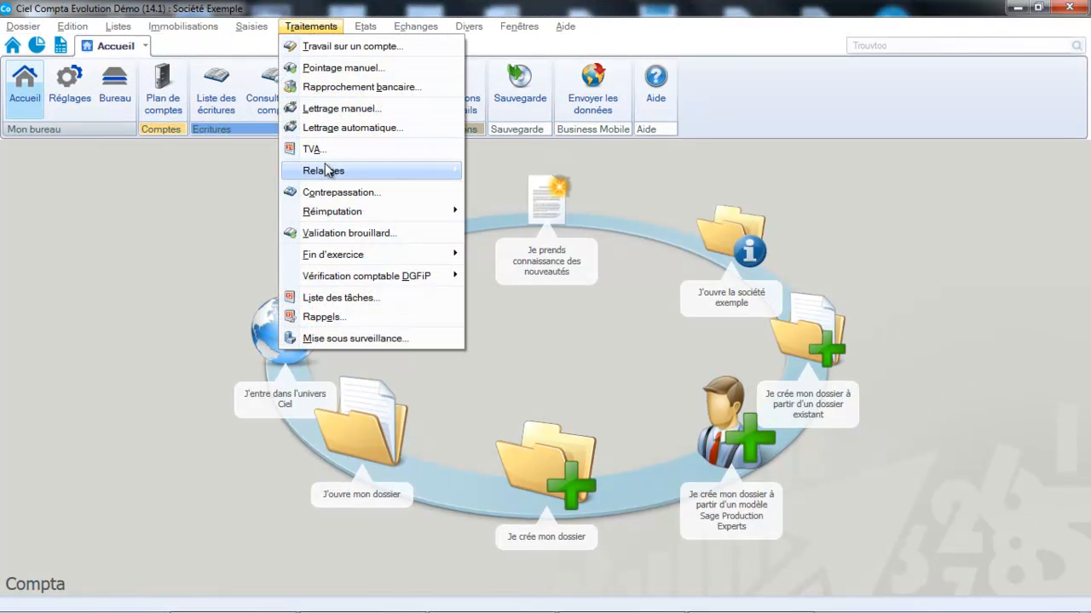
pyautogui.moveTo(332, 211)
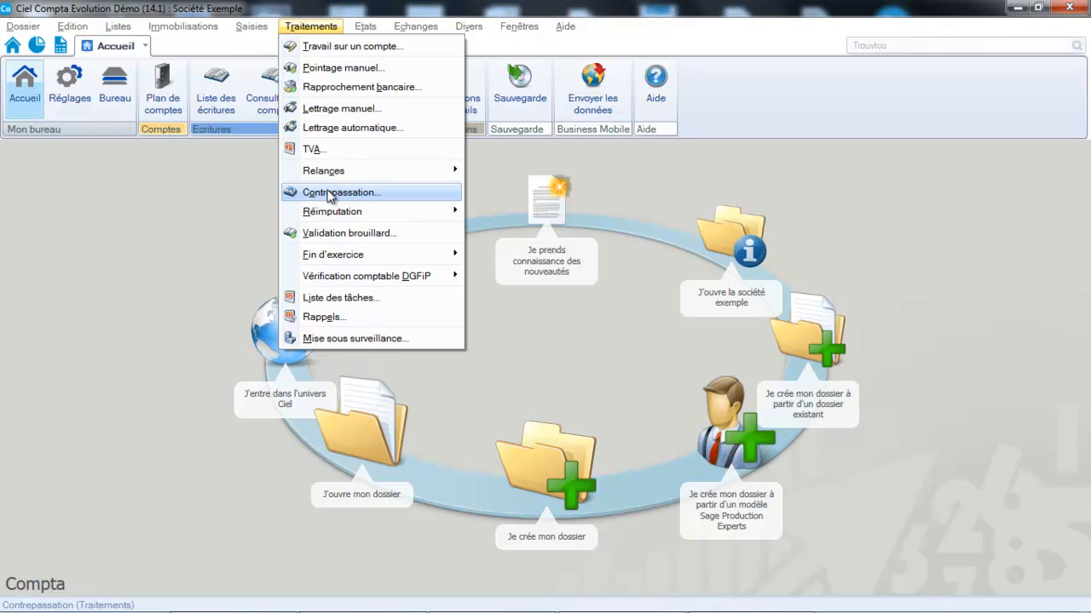
pyautogui.click(331, 195)
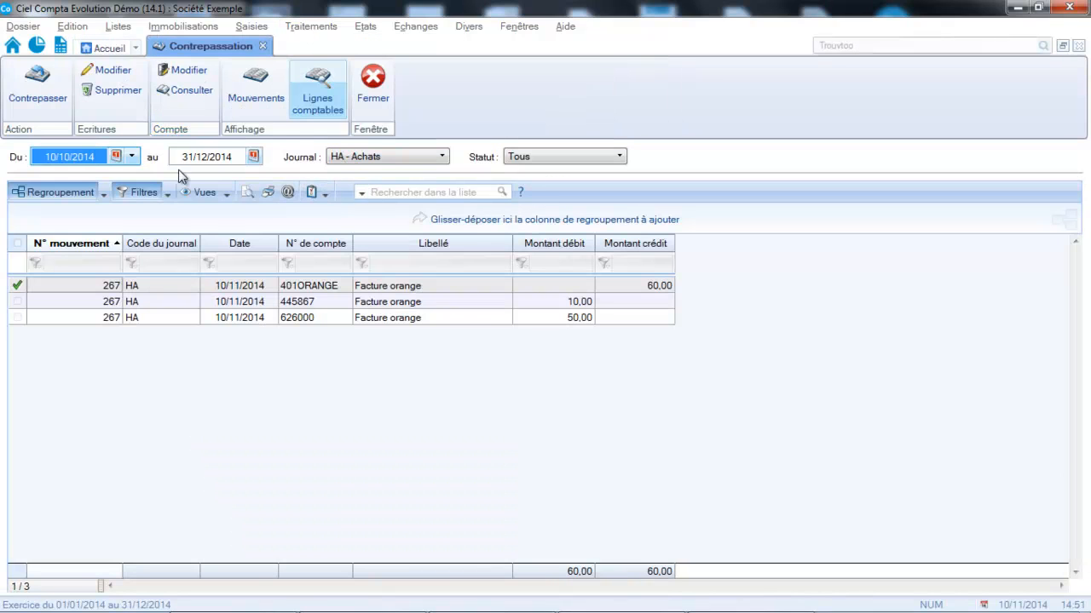
pyautogui.click(361, 156)
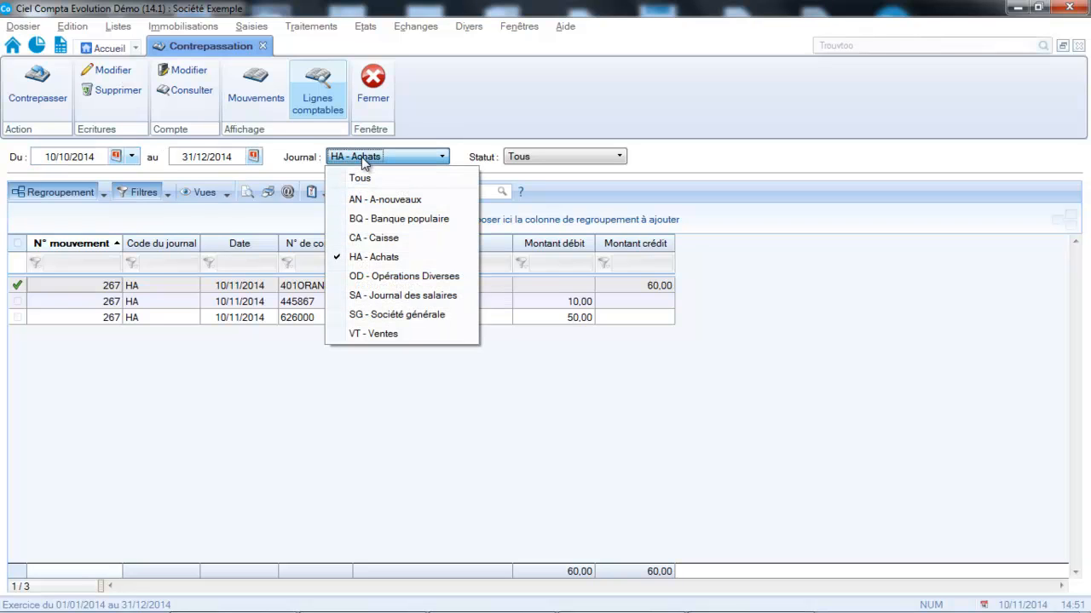
pyautogui.click(360, 257)
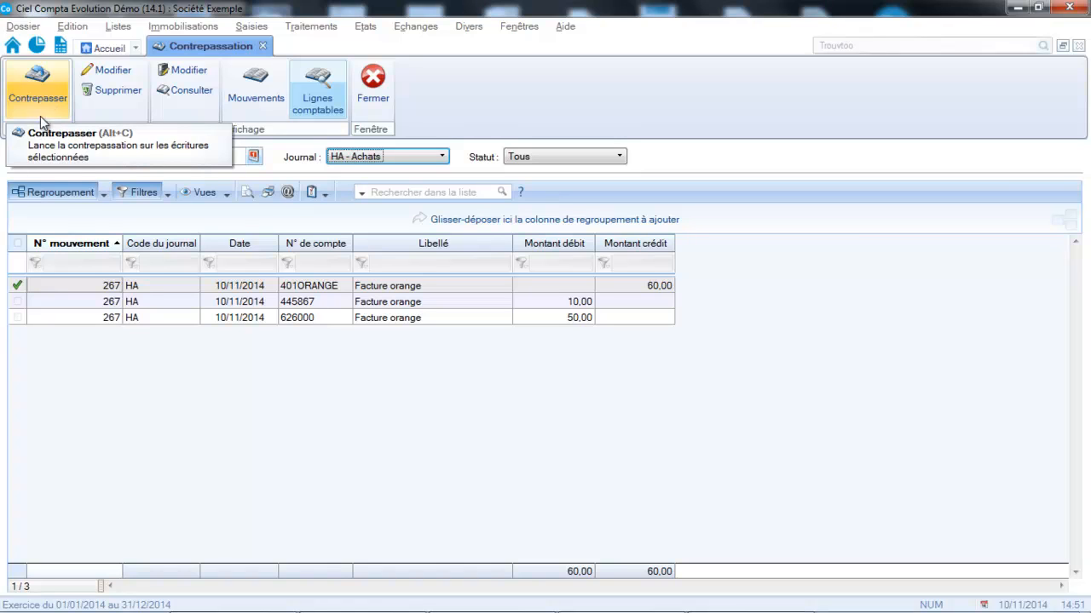
# - Reverse the 401ORANGE line of movement 267, with the option to view the entry before saving it enabled
pyautogui.click(37, 287)
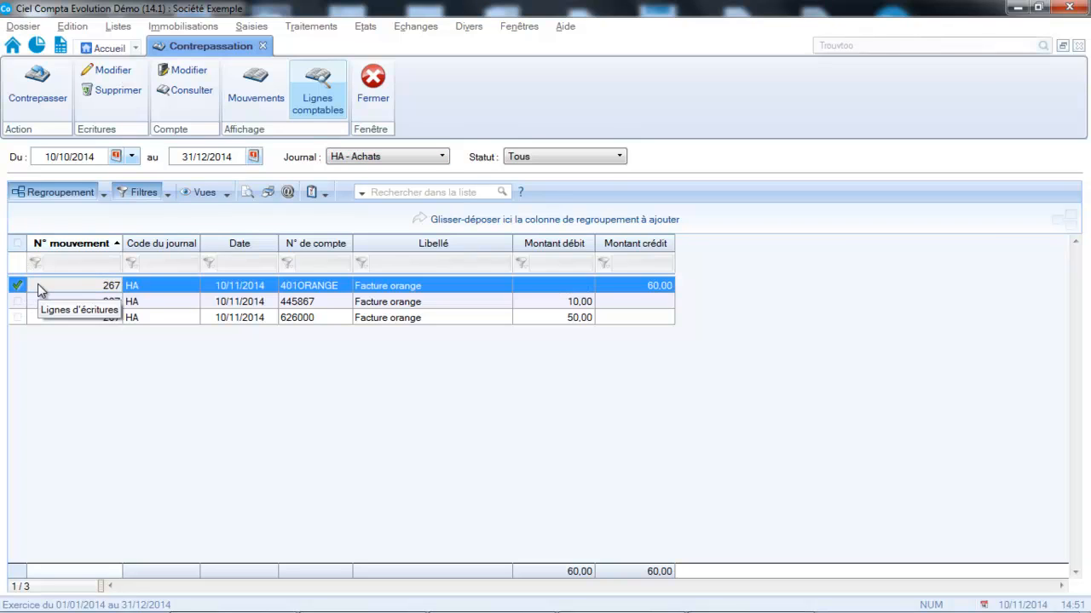
pyautogui.click(34, 91)
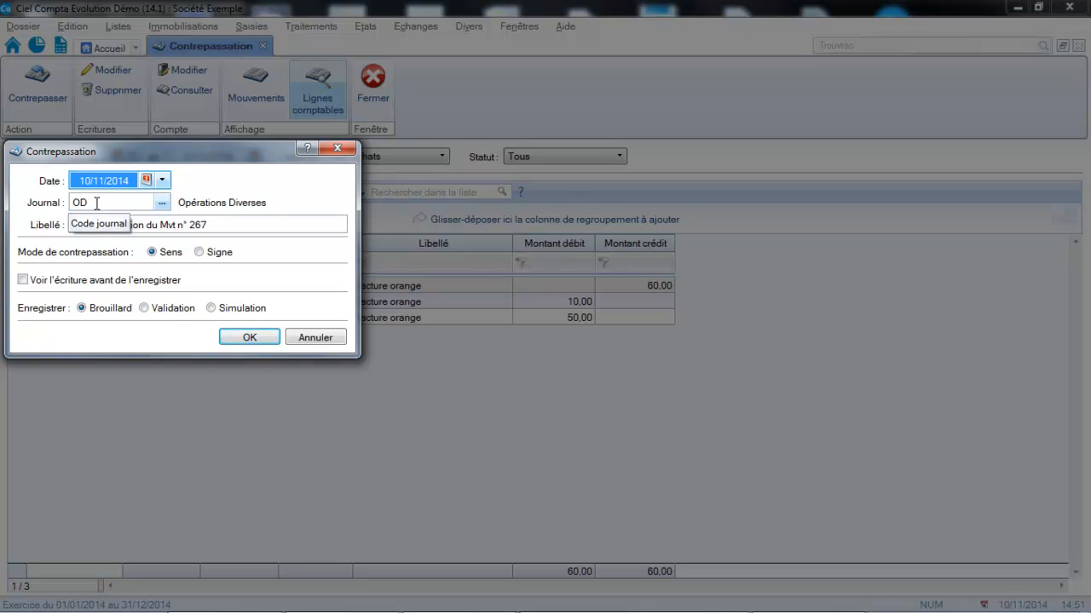
pyautogui.click(22, 281)
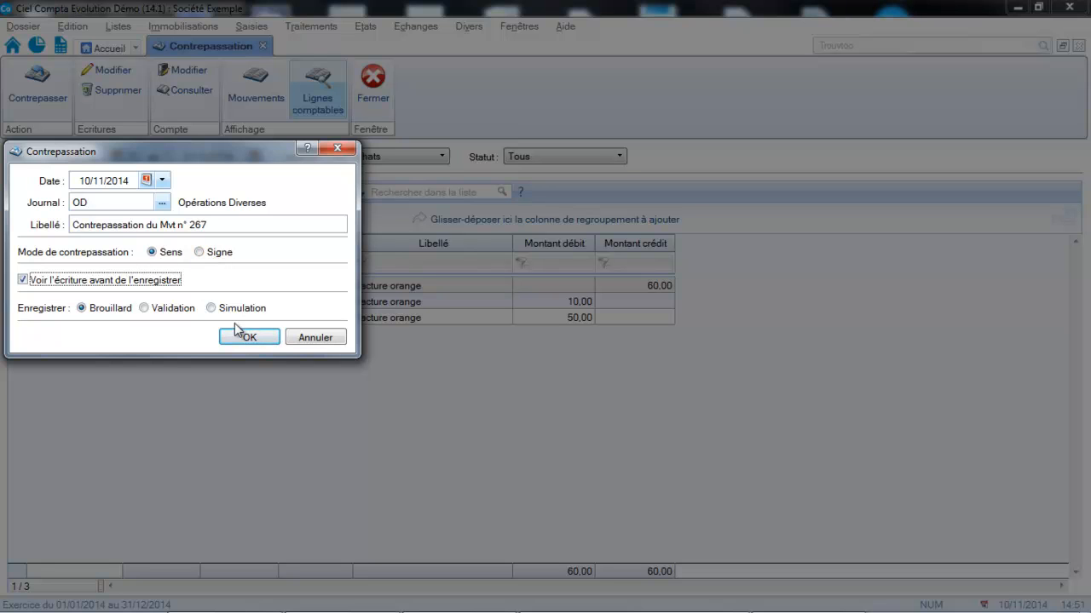
pyautogui.click(249, 338)
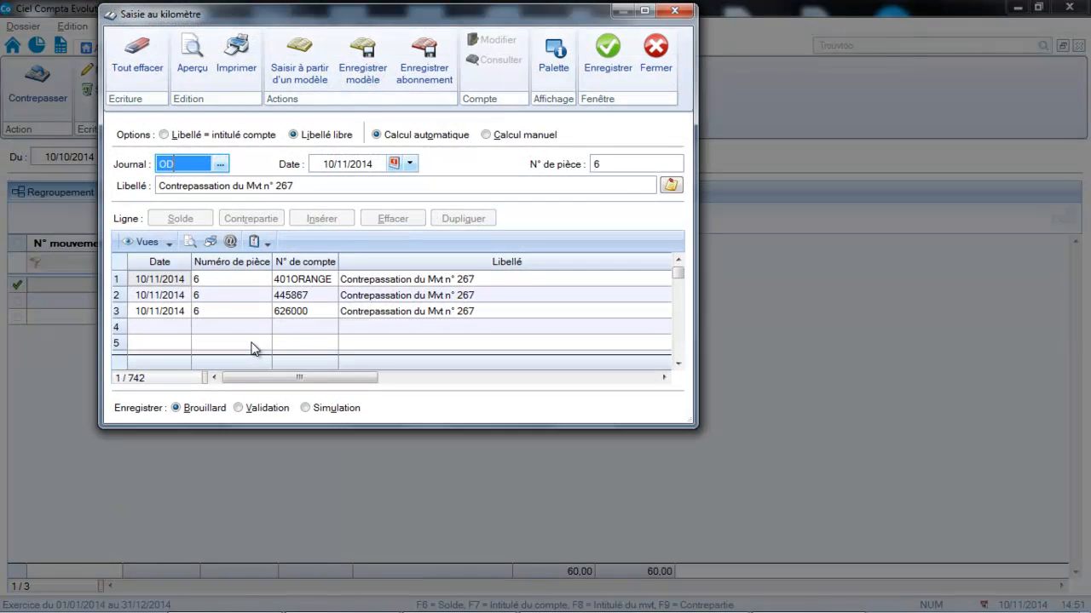
# - Display the reversal entry at full size and save it as a draft, accepting the reuse of piece number 6
pyautogui.click(645, 11)
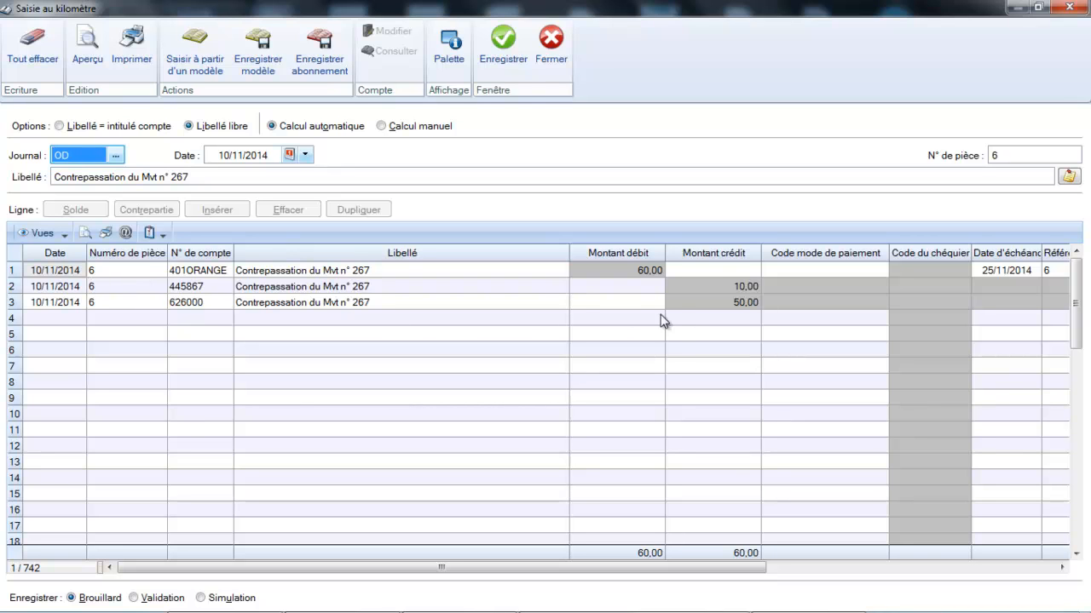
pyautogui.click(504, 53)
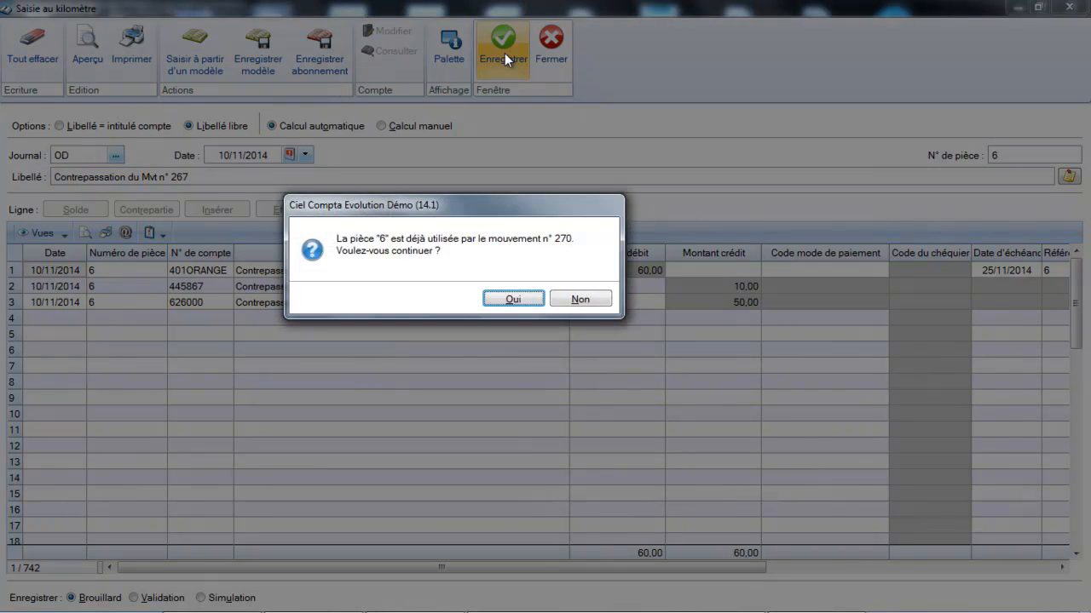
pyautogui.click(514, 301)
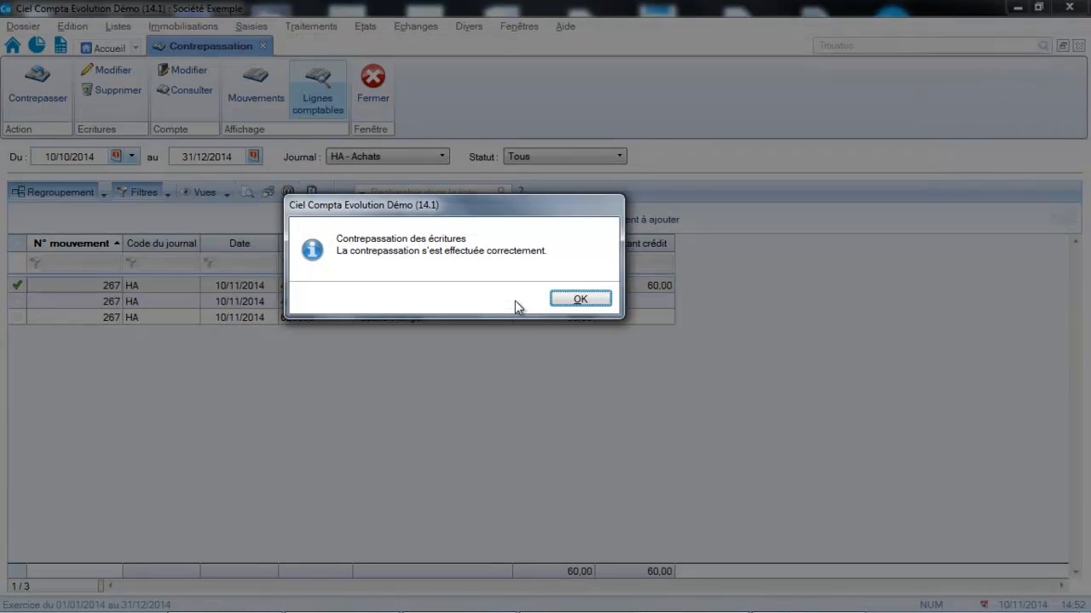
pyautogui.click(580, 298)
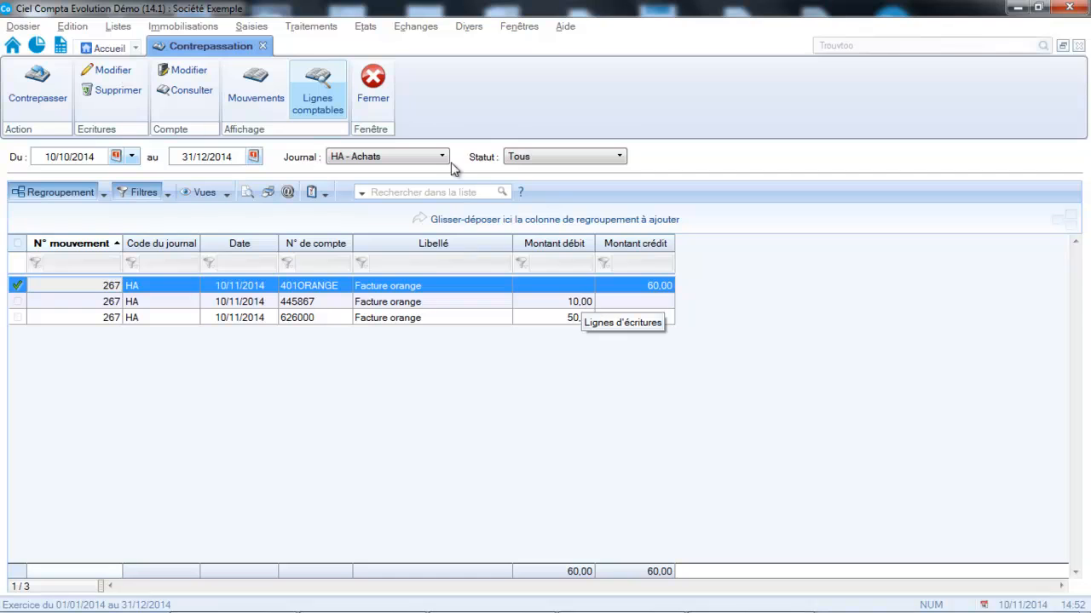
pyautogui.click(314, 28)
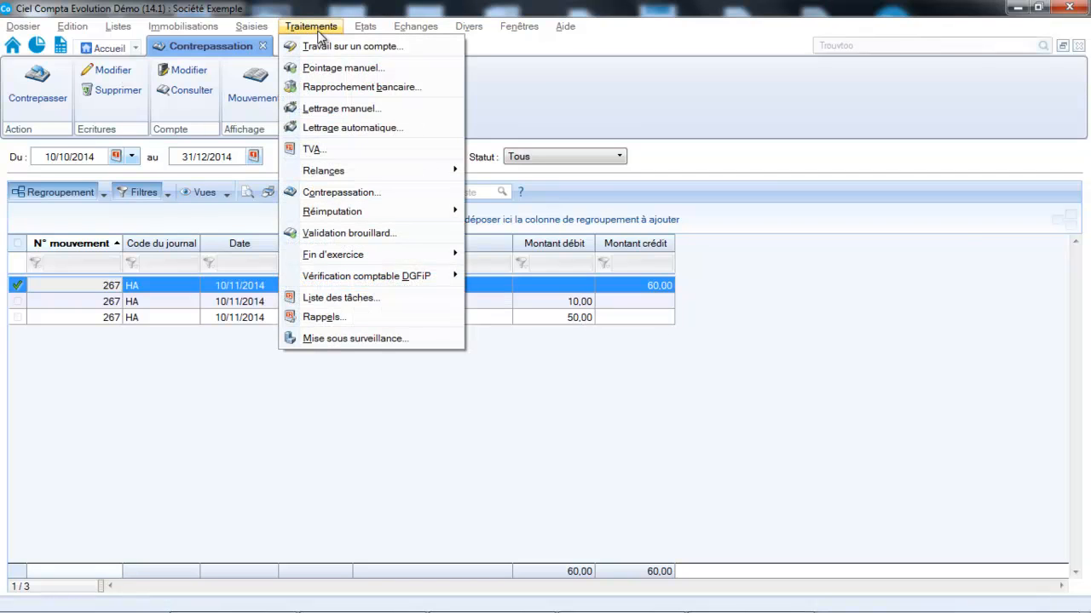
pyautogui.click(262, 425)
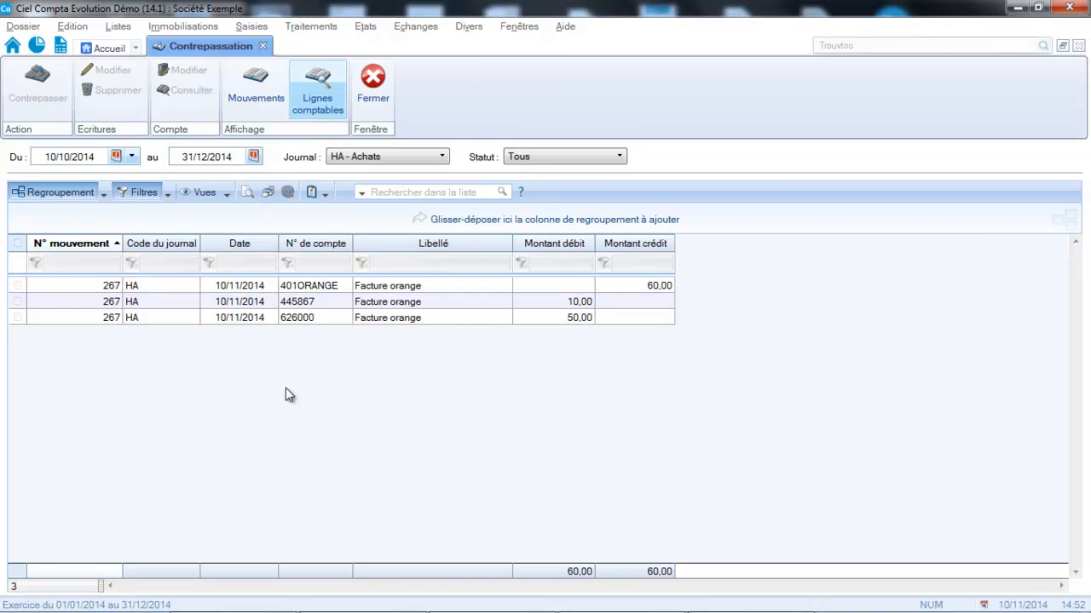
pyautogui.click(320, 321)
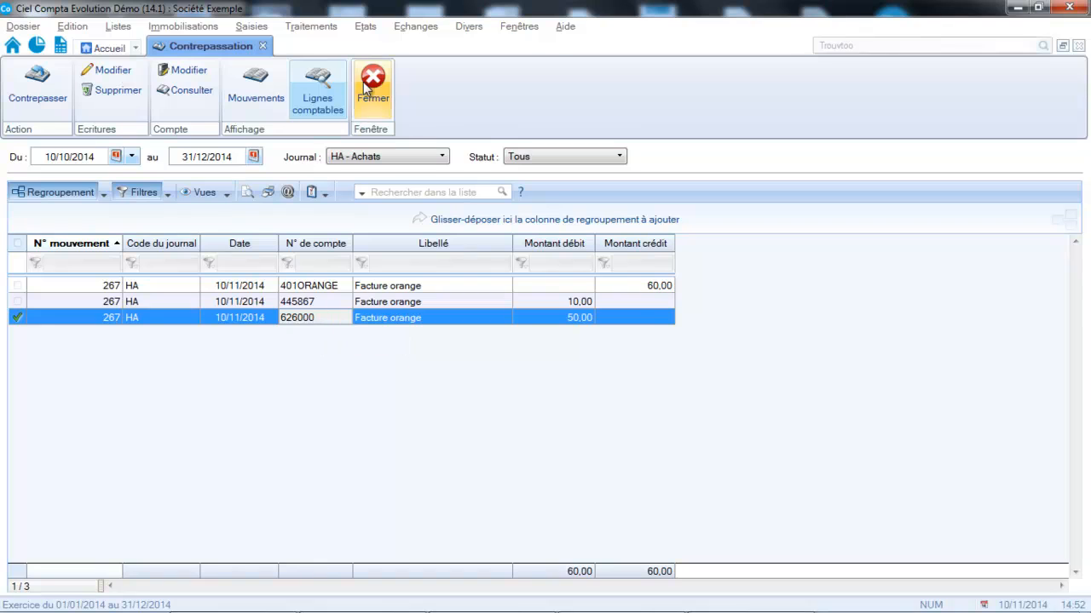
# - Start an account reallocation (Réimputation de compte) and choose 626000, Frais postaux et de télécomm., as the source account
pyautogui.click(311, 26)
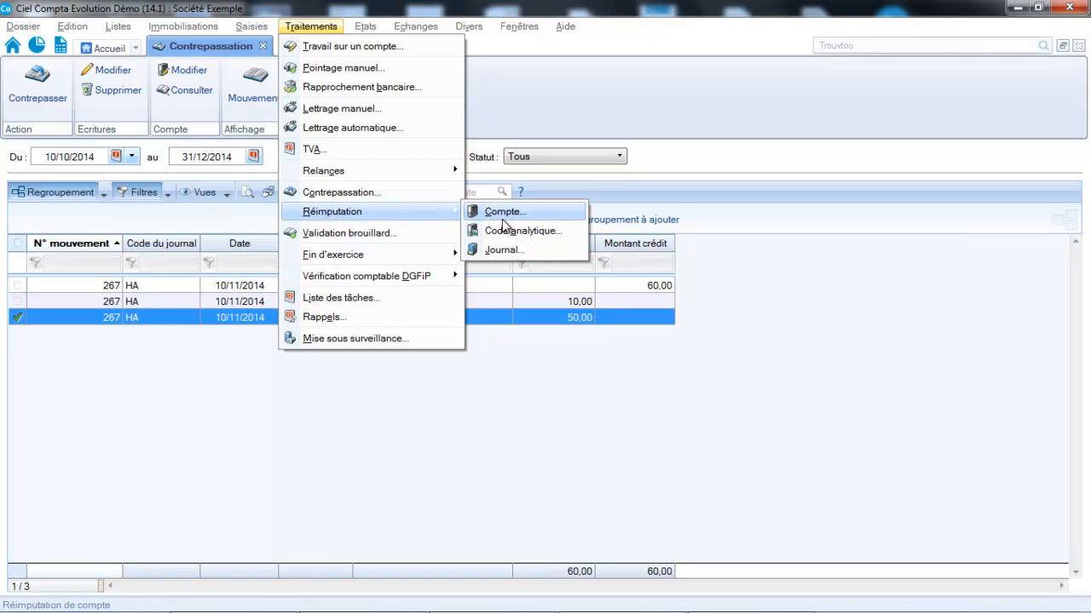
pyautogui.click(502, 219)
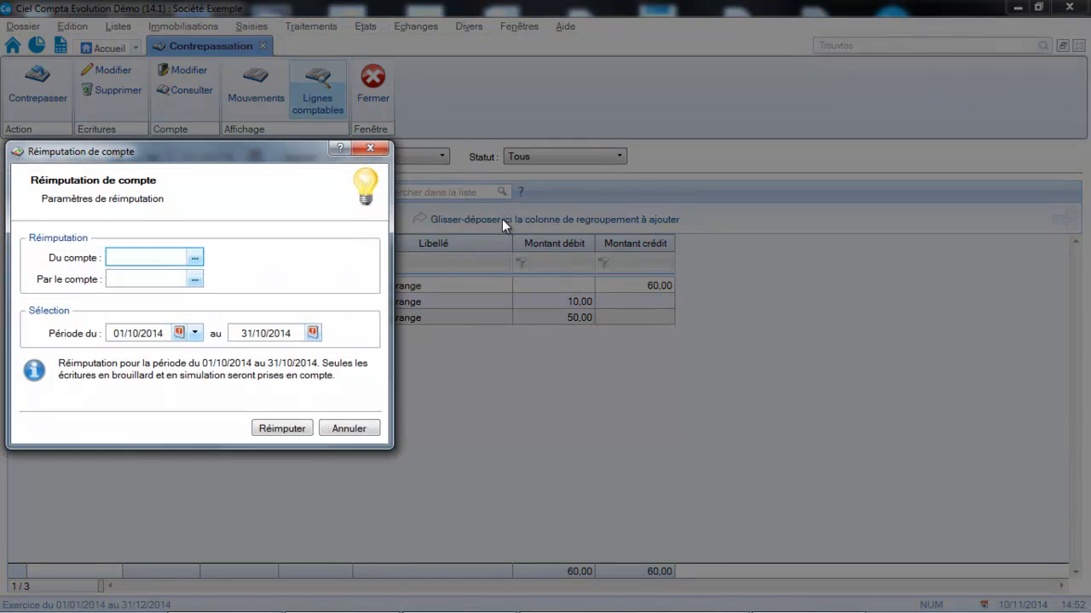
pyautogui.click(196, 261)
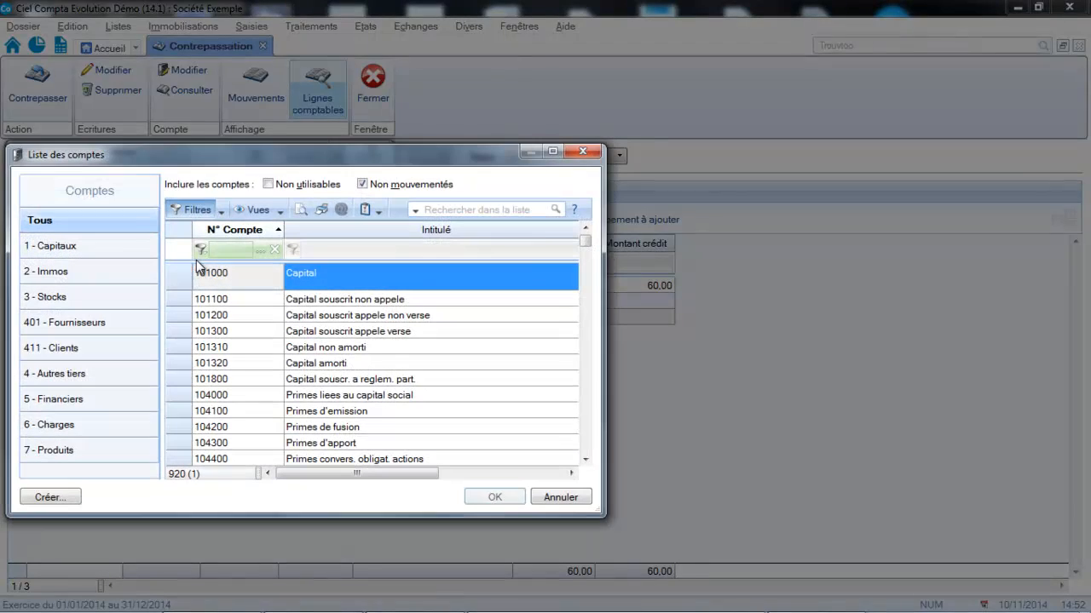
pyautogui.click(520, 210)
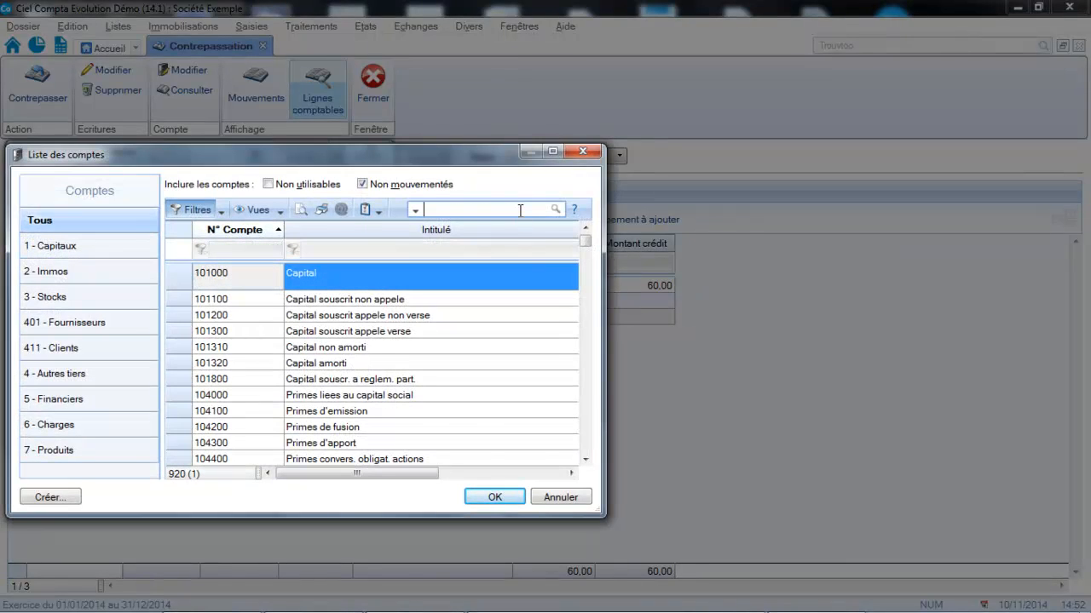
pyautogui.write('626')
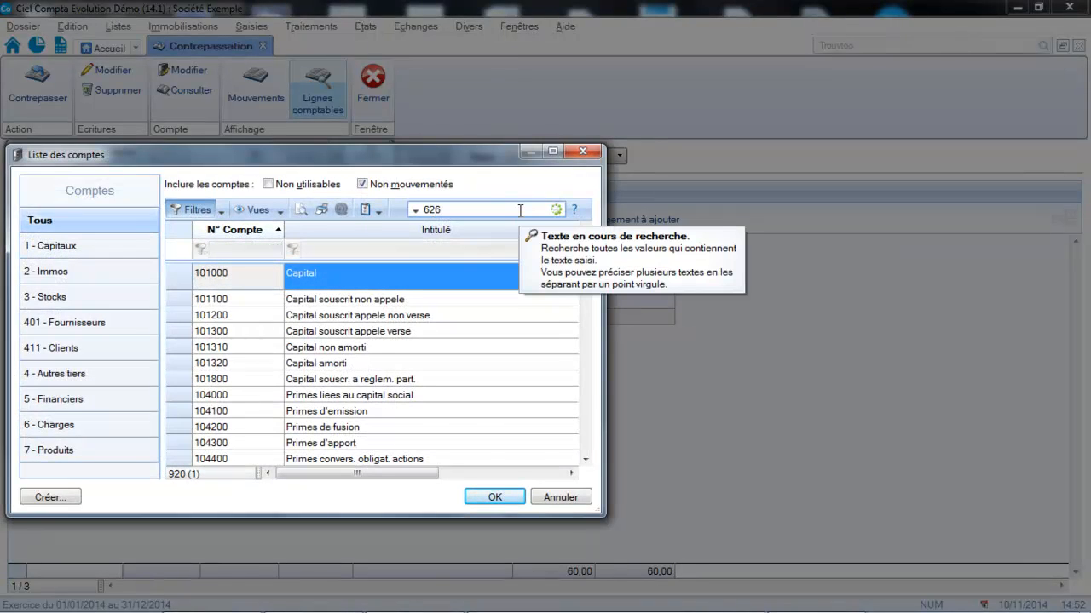
pyautogui.write('000')
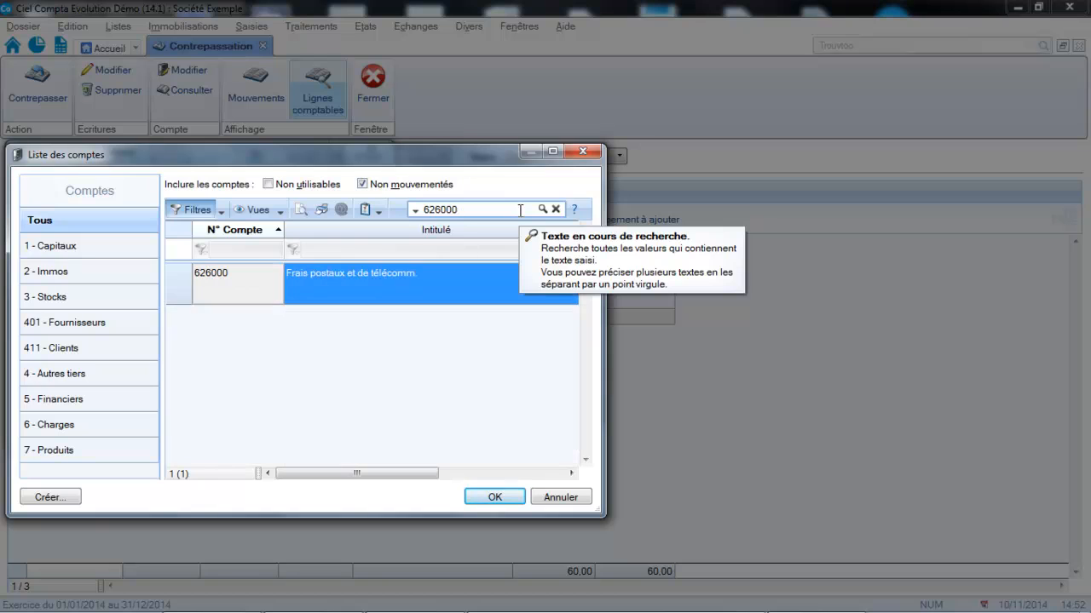
pyautogui.doubleClick(453, 273)
# - Enter 626100 as the replacement account and look it up in the account list by searching 6261 and 626
pyautogui.click(176, 279)
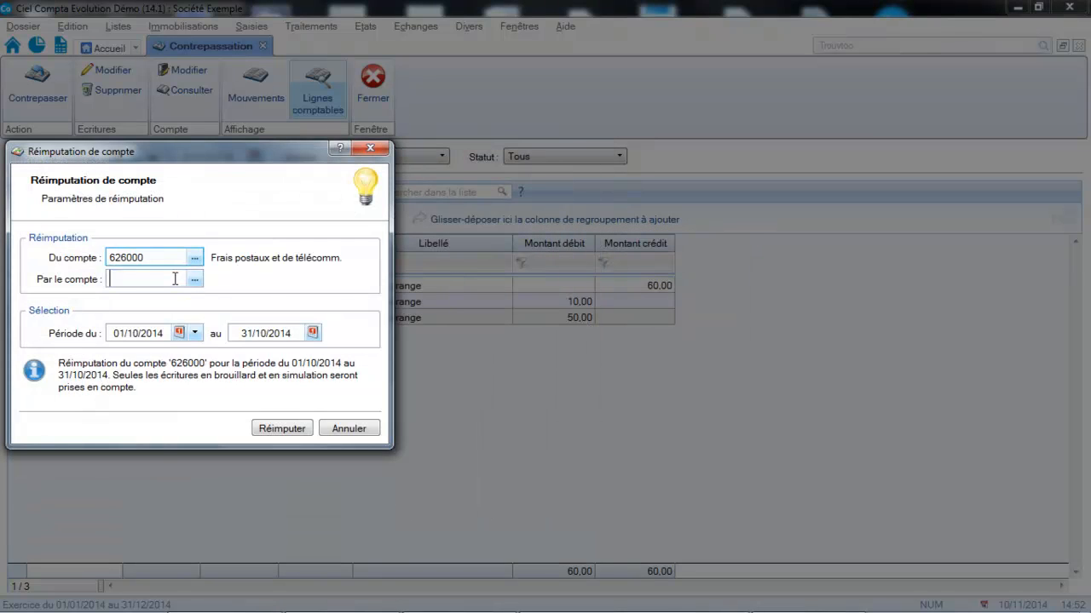
pyautogui.write('626100')
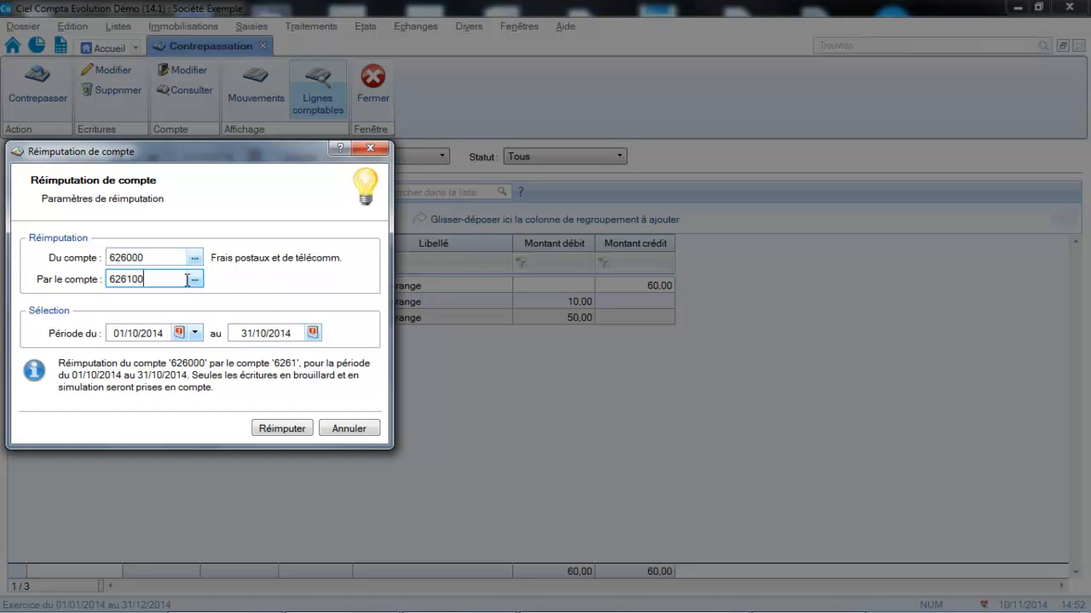
pyautogui.click(194, 279)
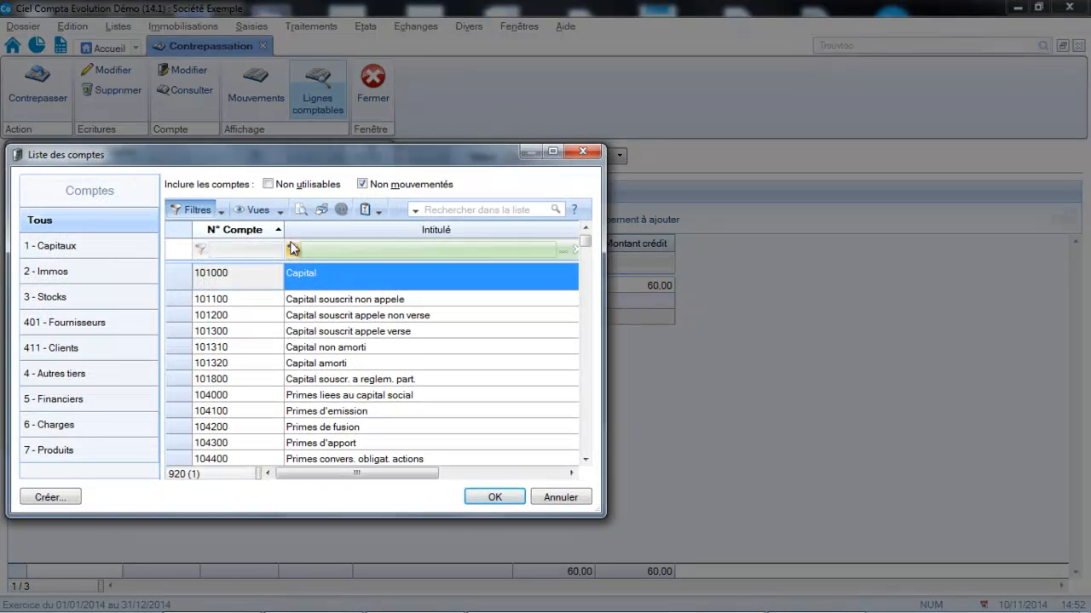
pyautogui.click(473, 209)
pyautogui.write('6261')
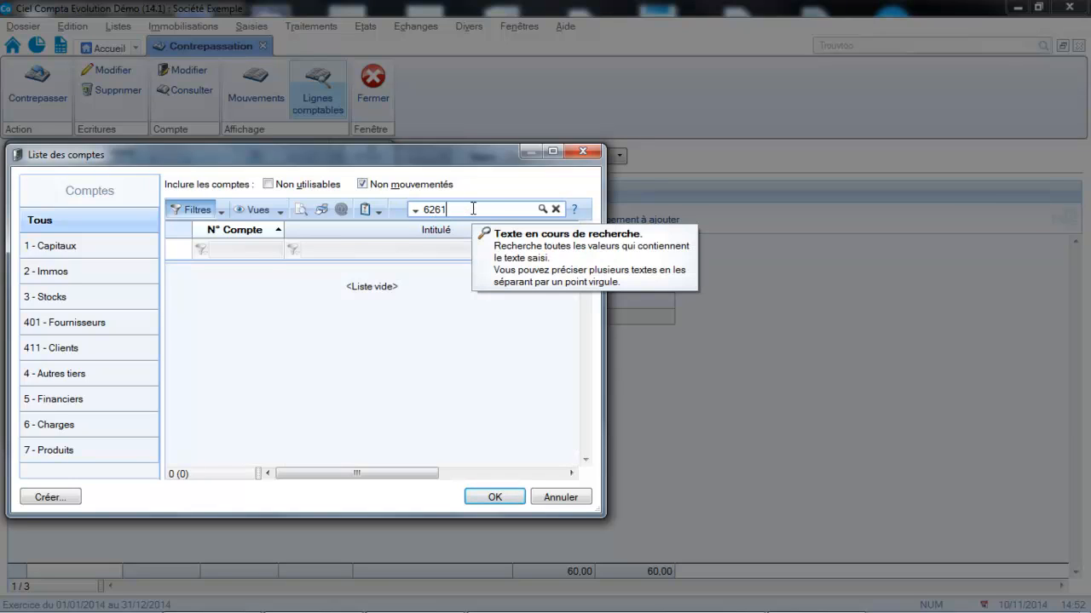
pyautogui.press('BackSpace')
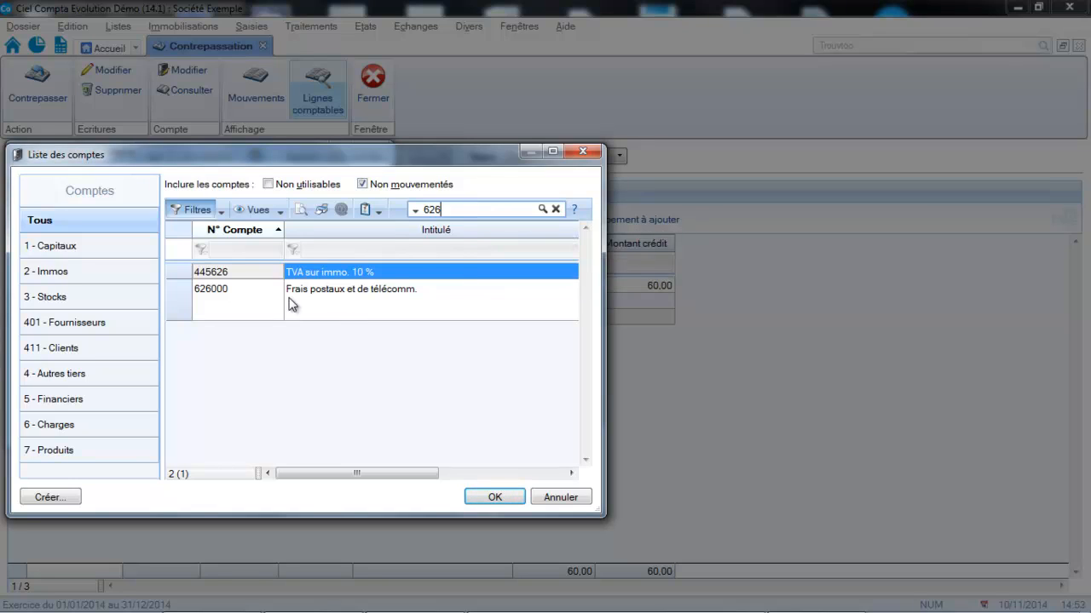
# - Create account 626100 with the title Orange and use it as the replacement account
pyautogui.click(50, 497)
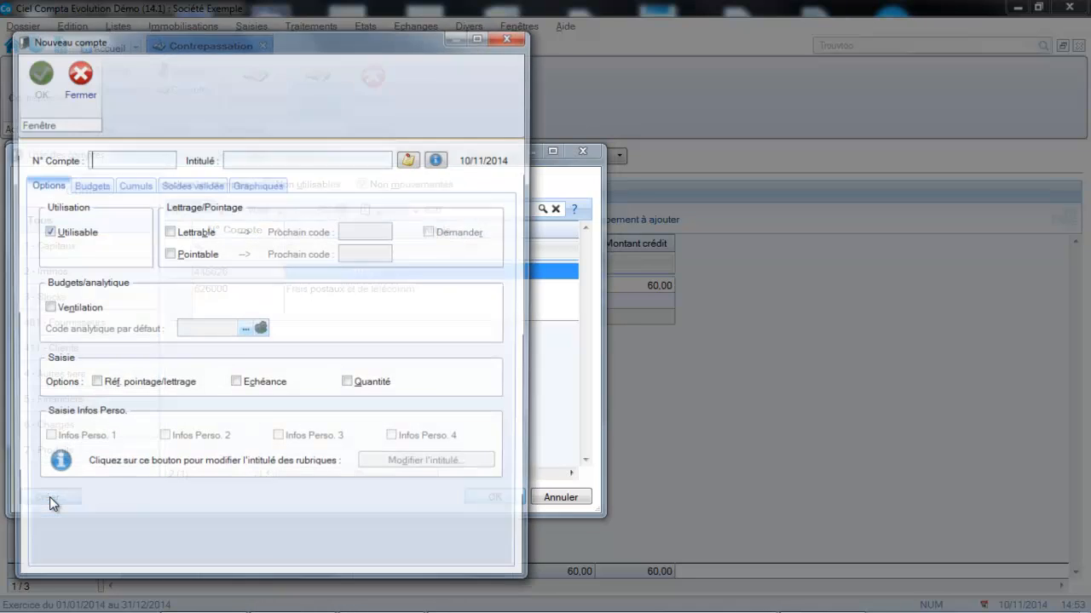
pyautogui.write('626100')
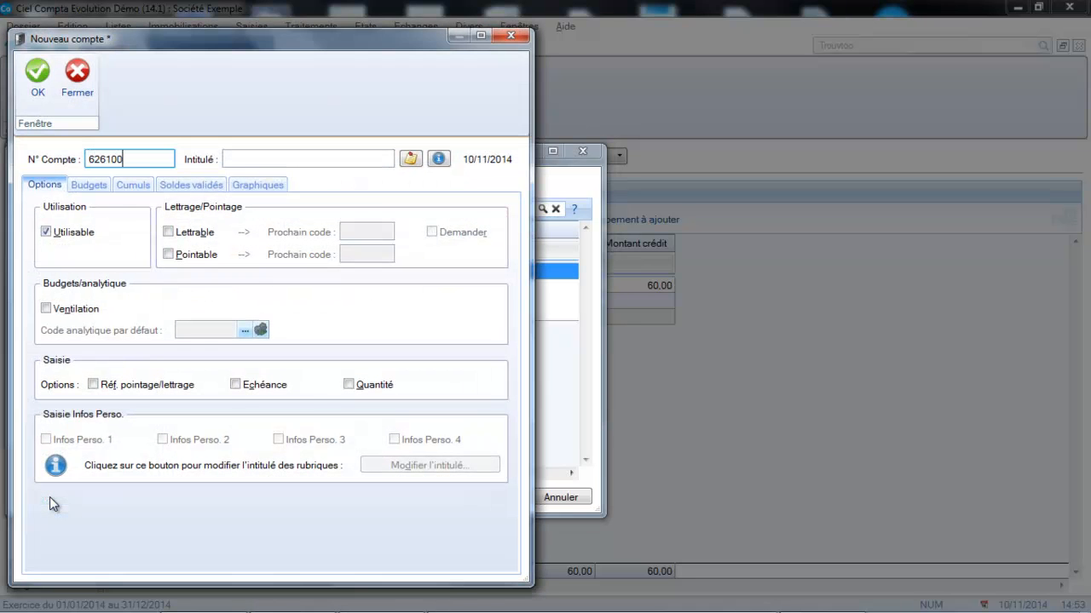
pyautogui.click(319, 153)
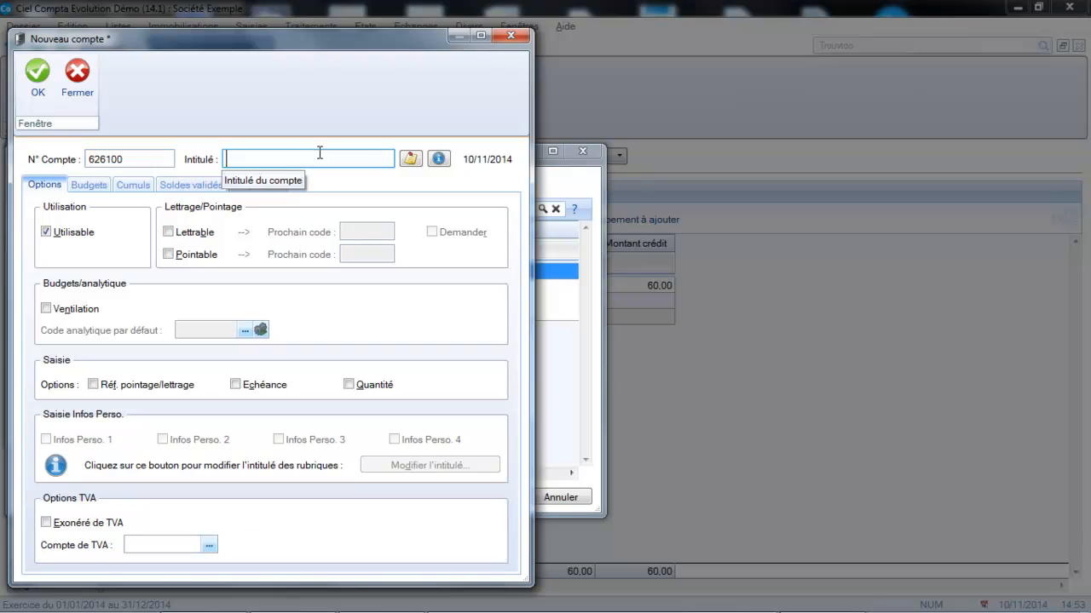
pyautogui.write('Orange')
pyautogui.press('Tab')
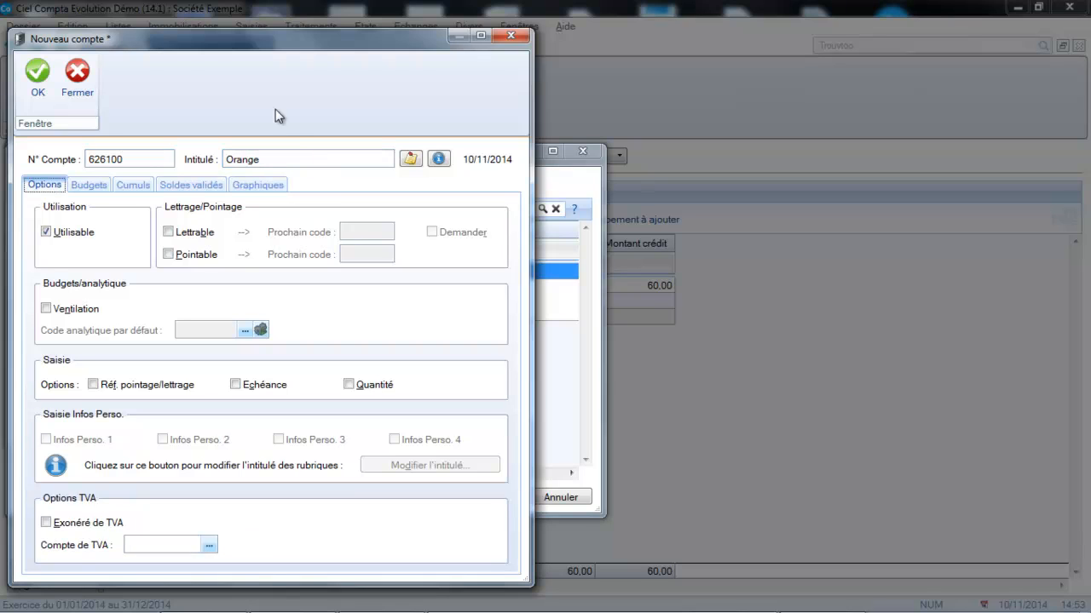
pyautogui.click(38, 82)
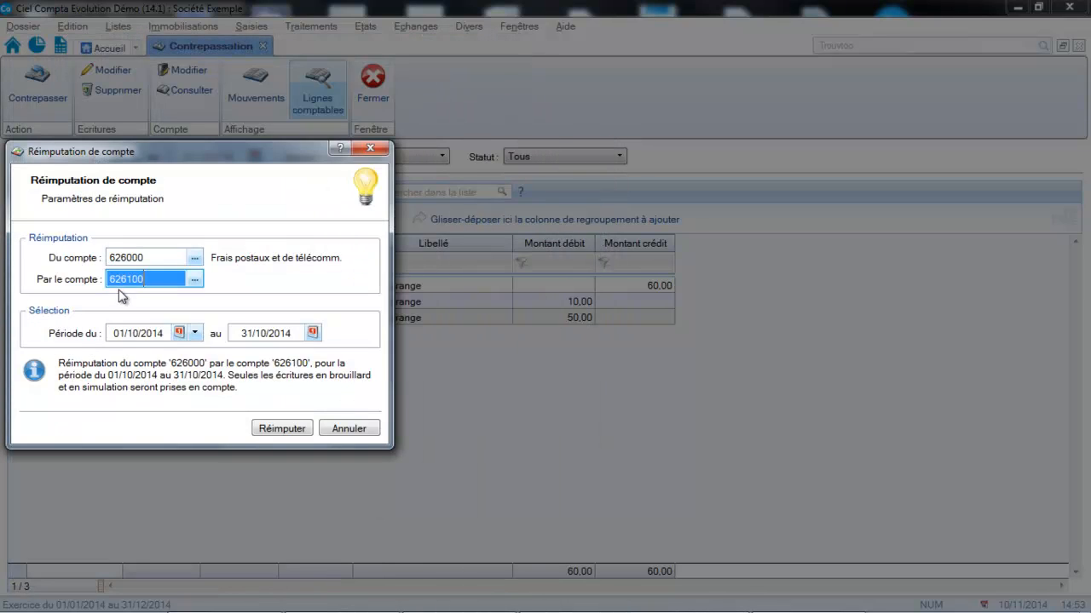
# - Set the start date of the reallocation period to 01/11/2014
pyautogui.click(168, 333)
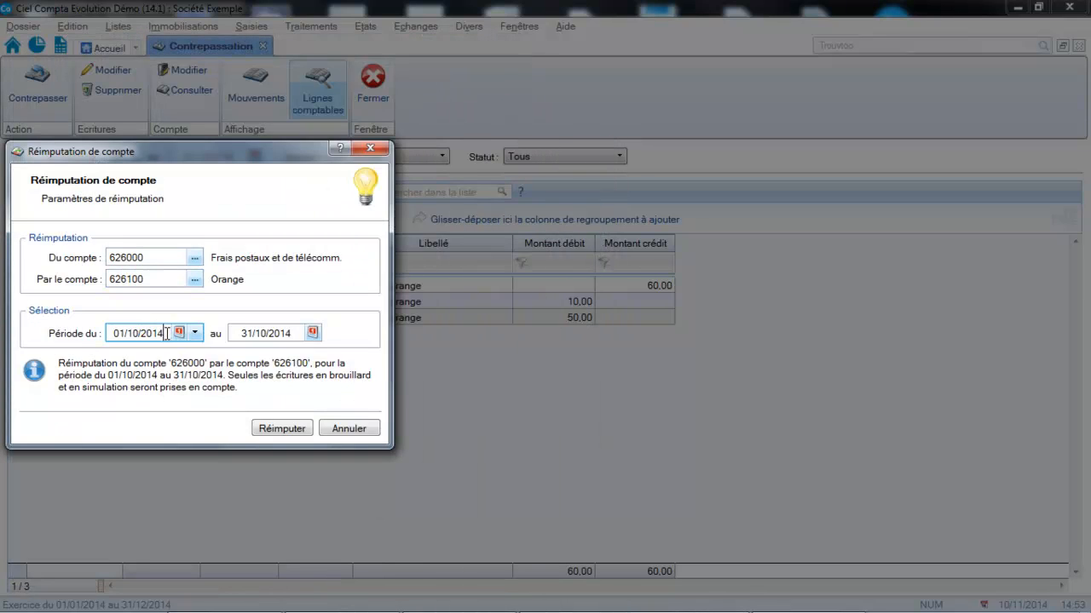
pyautogui.write('01')
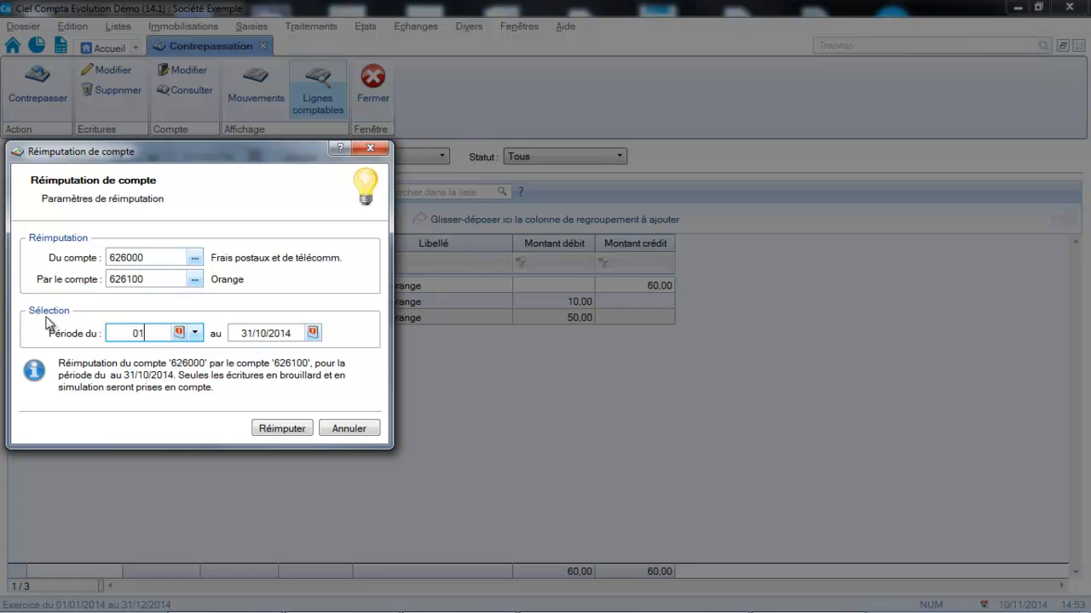
pyautogui.write('/11/')
pyautogui.write('2014')
pyautogui.press('Tab')
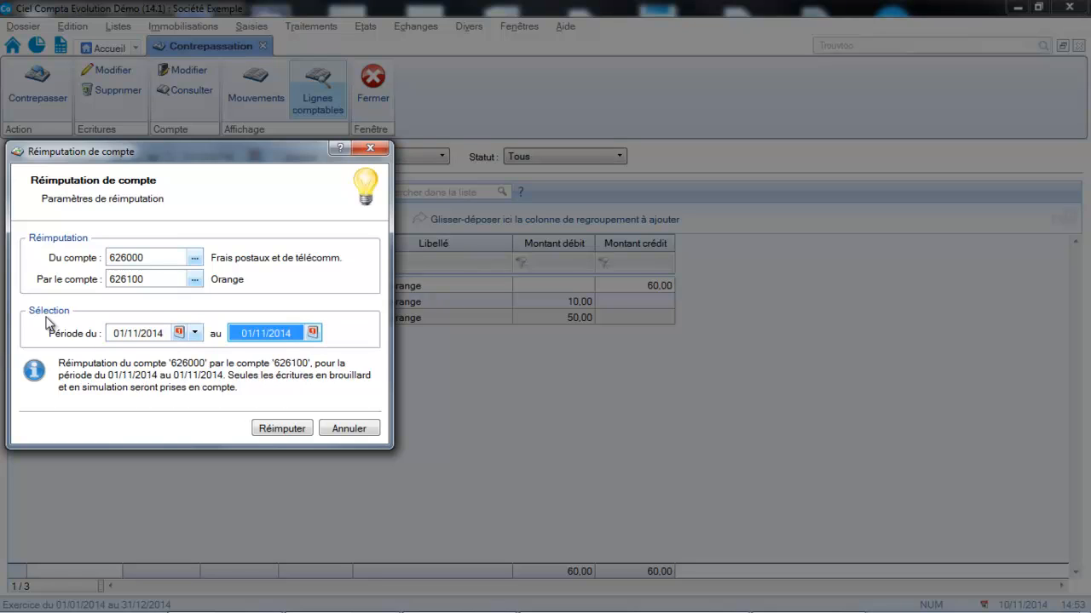
# - Set the end date of the account reallocation period to 30/11/2014
pyautogui.click(313, 333)
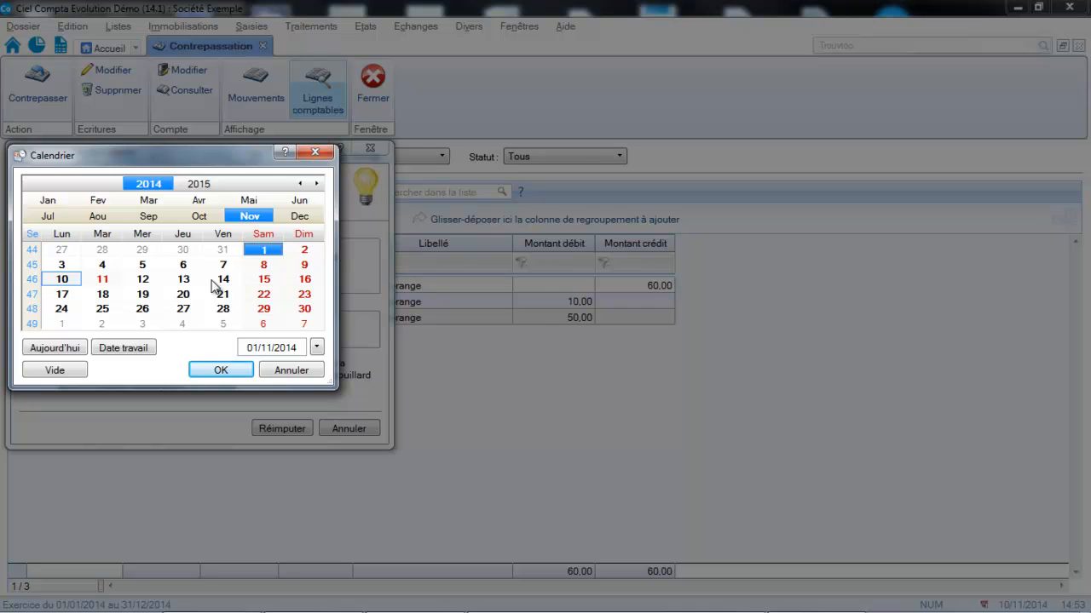
pyautogui.click(307, 312)
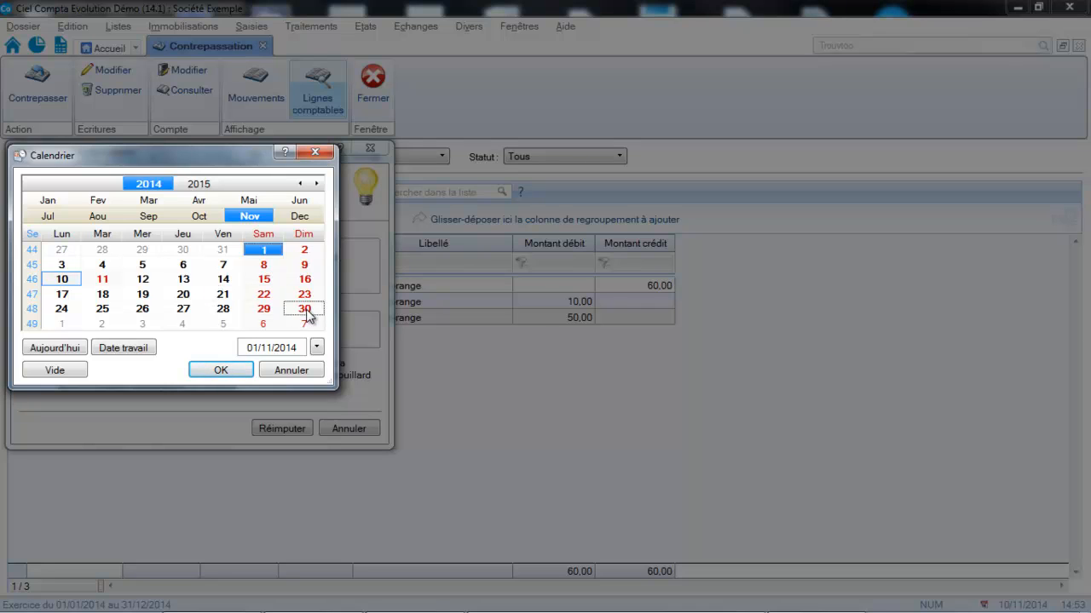
pyautogui.click(247, 369)
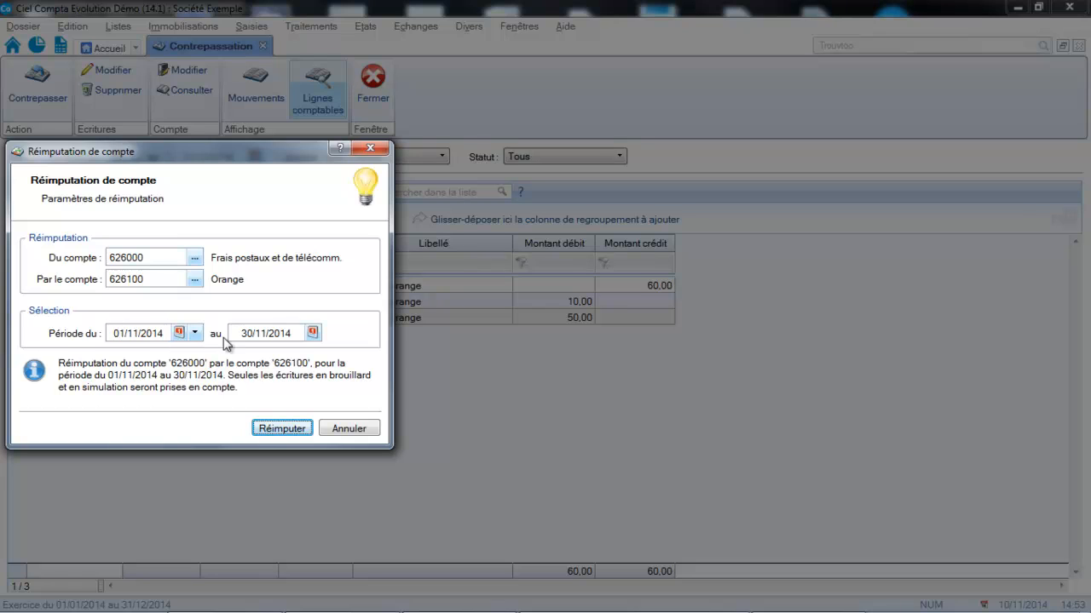
# - Run the reallocation of account 626000 to 626100 without making a backup copy of the file
pyautogui.click(283, 432)
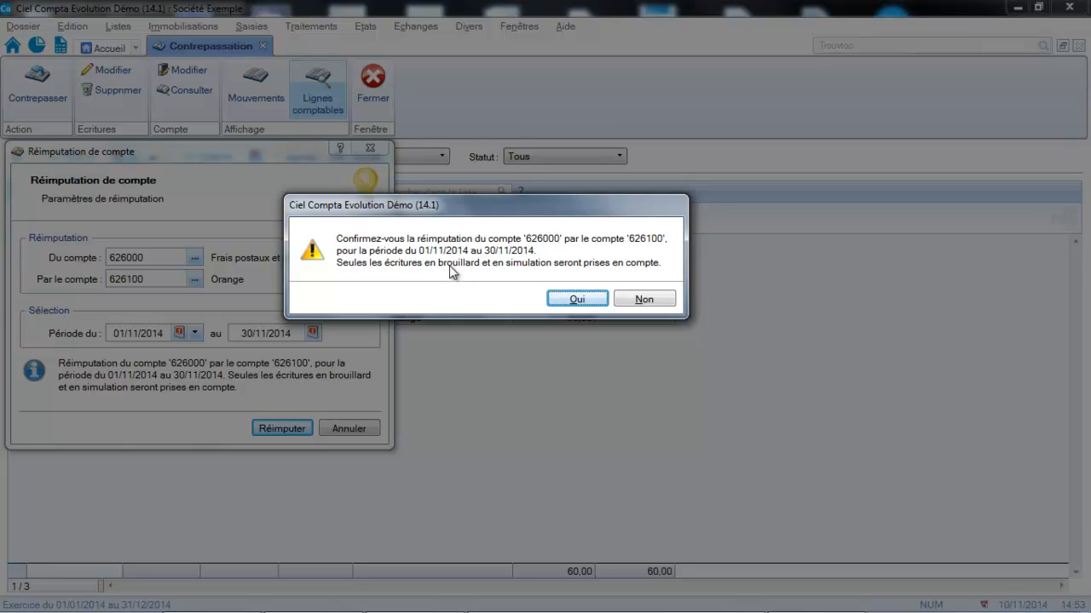
pyautogui.click(583, 298)
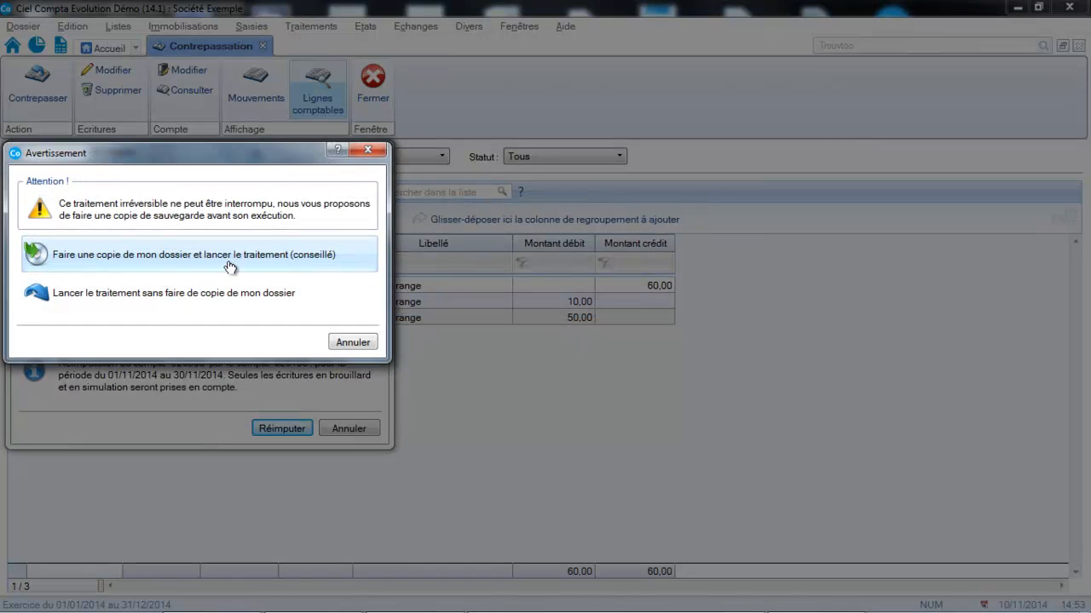
pyautogui.click(164, 304)
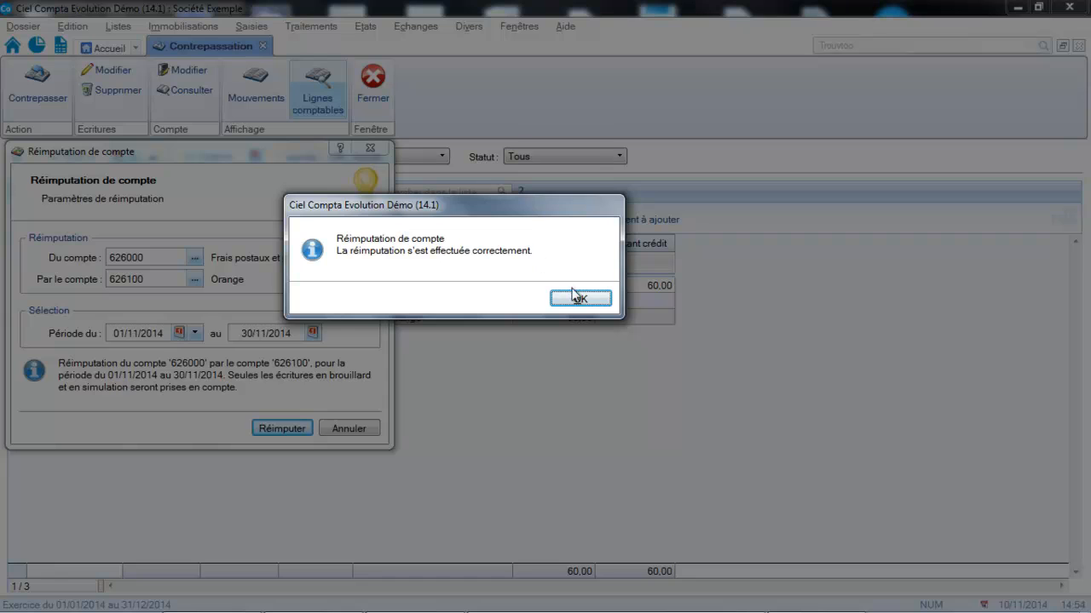
pyautogui.click(580, 298)
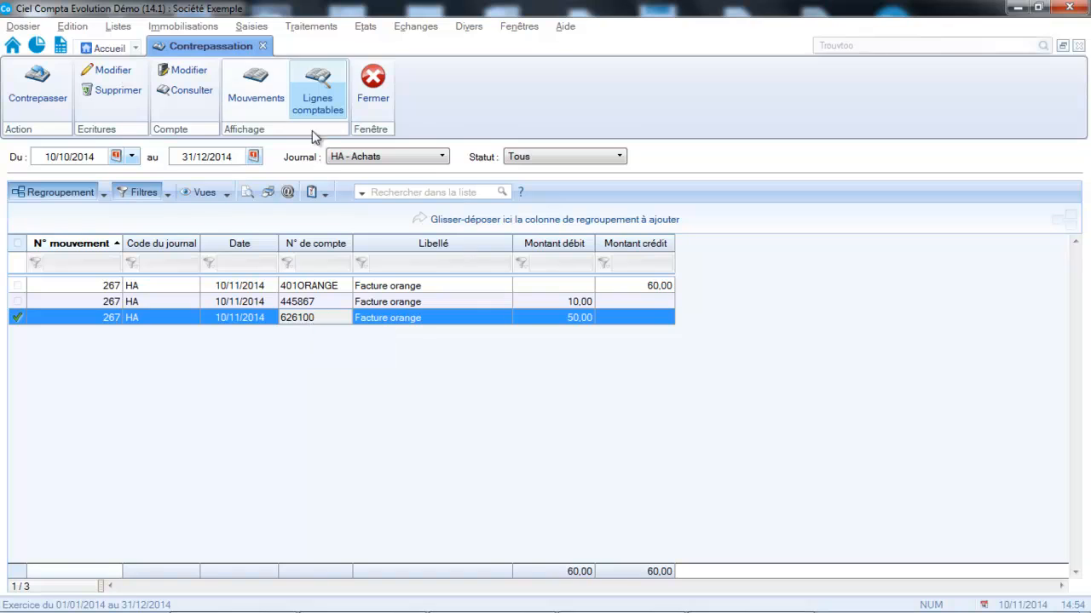
# - Start a journal reallocation (Réimputation de journal) with SG, Société générale, as the source journal and BQ, Banque populaire, as the replacement
pyautogui.click(312, 27)
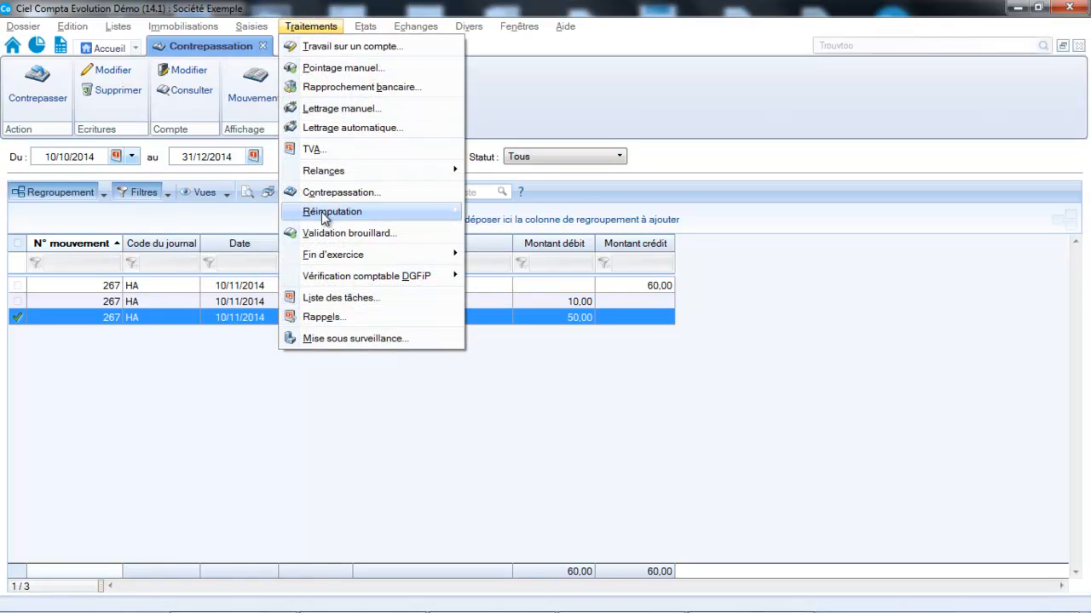
pyautogui.moveTo(332, 213)
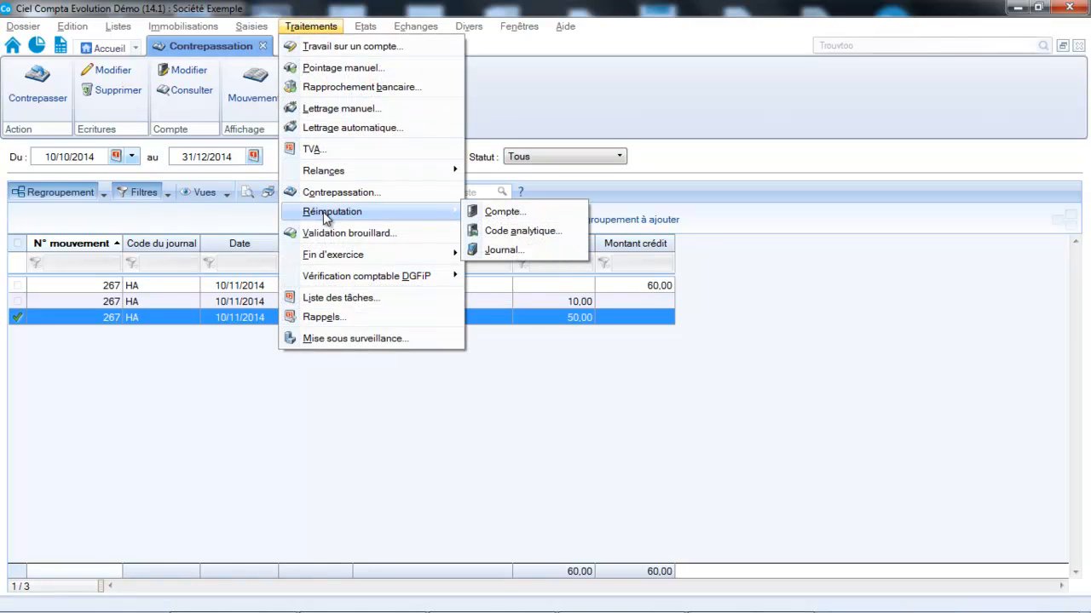
pyautogui.click(506, 251)
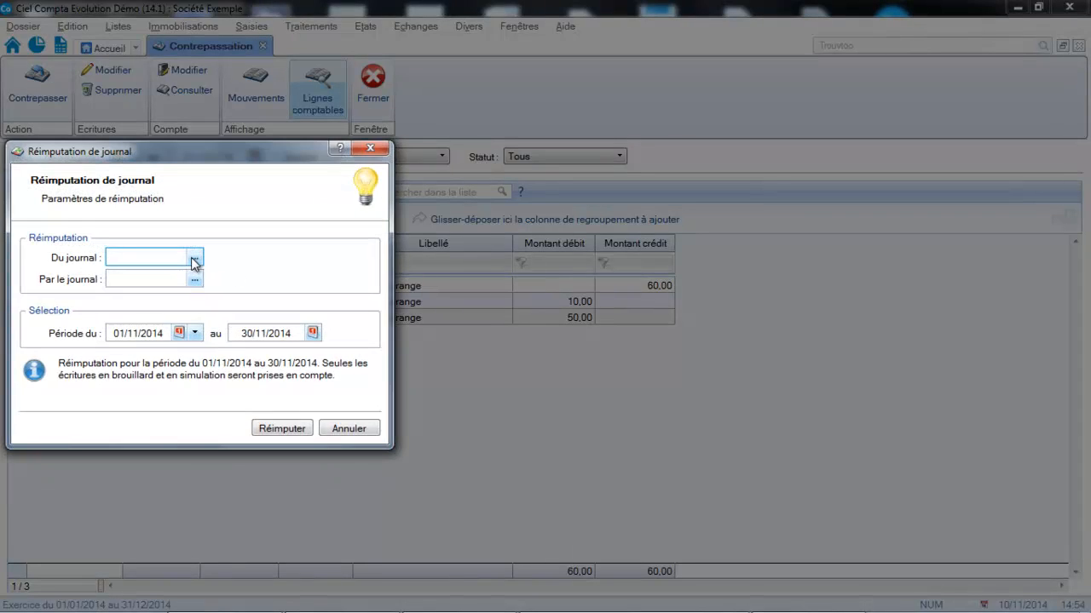
pyautogui.click(194, 258)
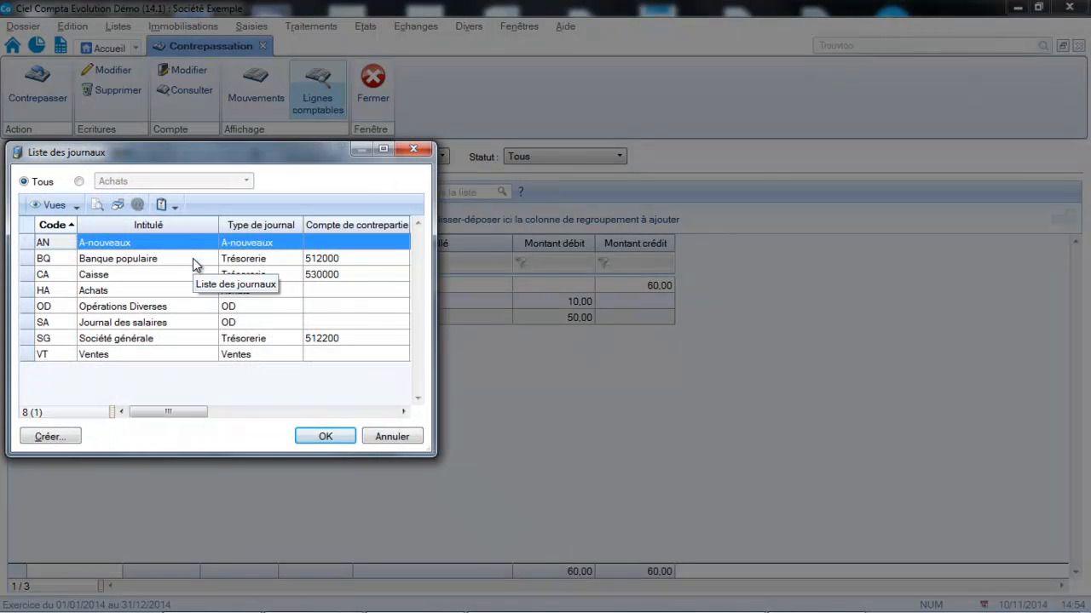
pyautogui.doubleClick(170, 338)
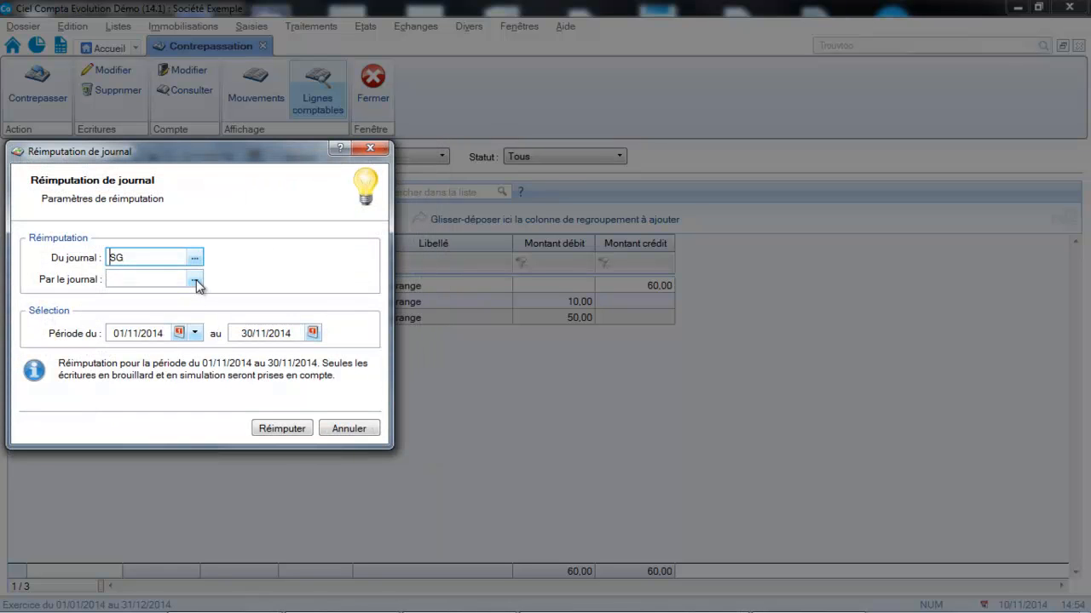
pyautogui.click(196, 279)
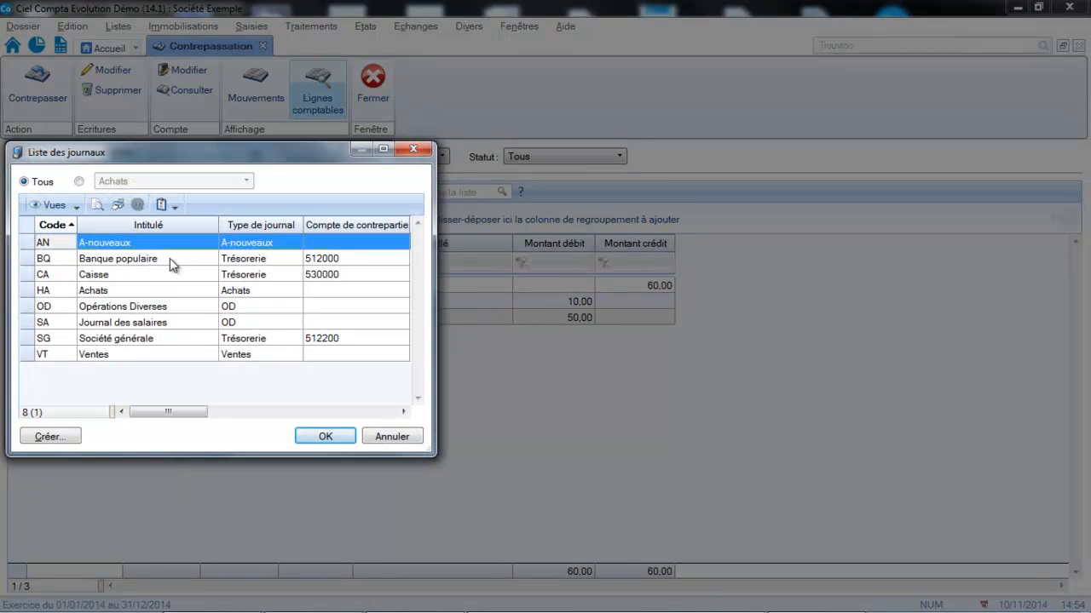
pyautogui.doubleClick(170, 258)
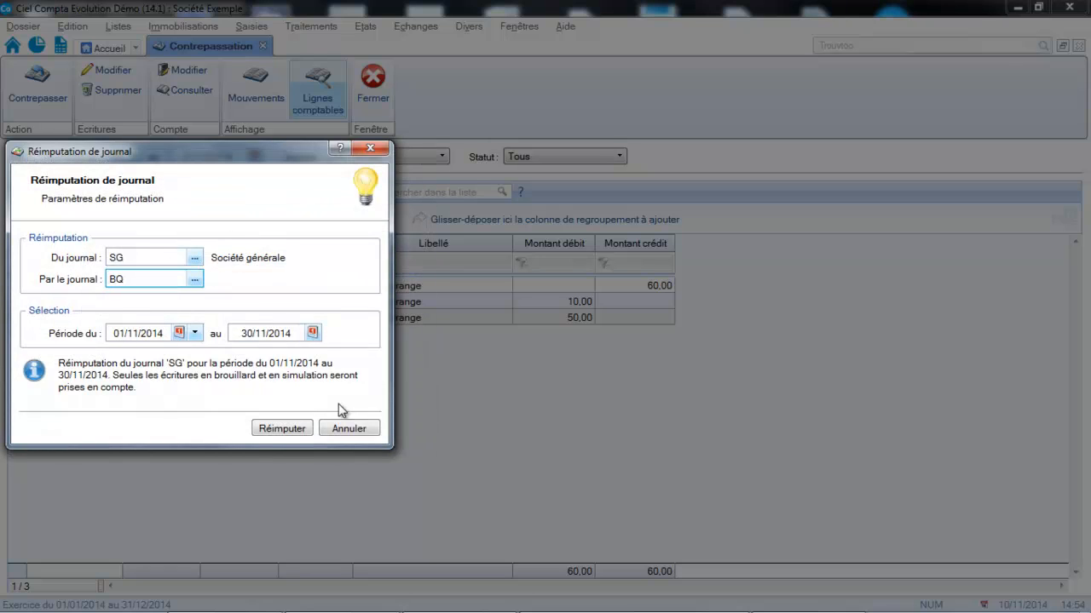
# - Run the reallocation of journal SG to BQ without making a backup copy of the file
pyautogui.click(284, 428)
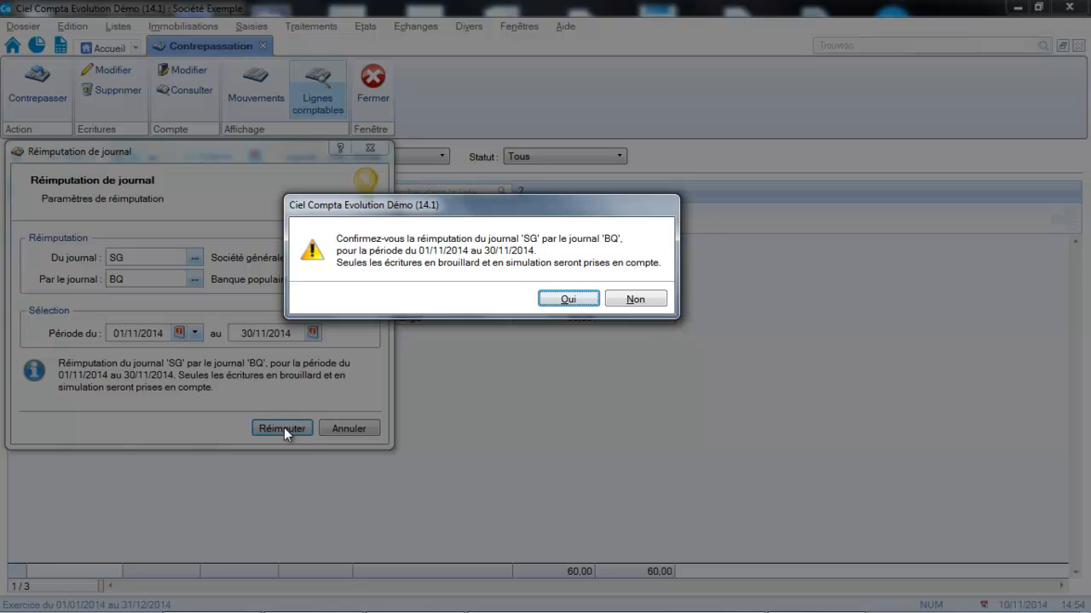
pyautogui.click(573, 299)
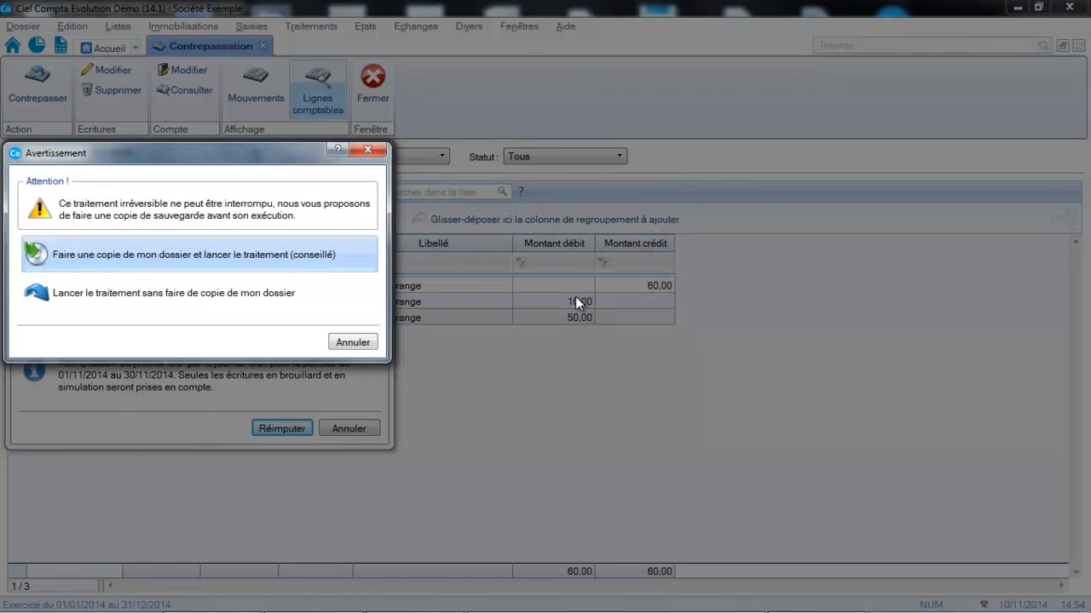
pyautogui.click(242, 303)
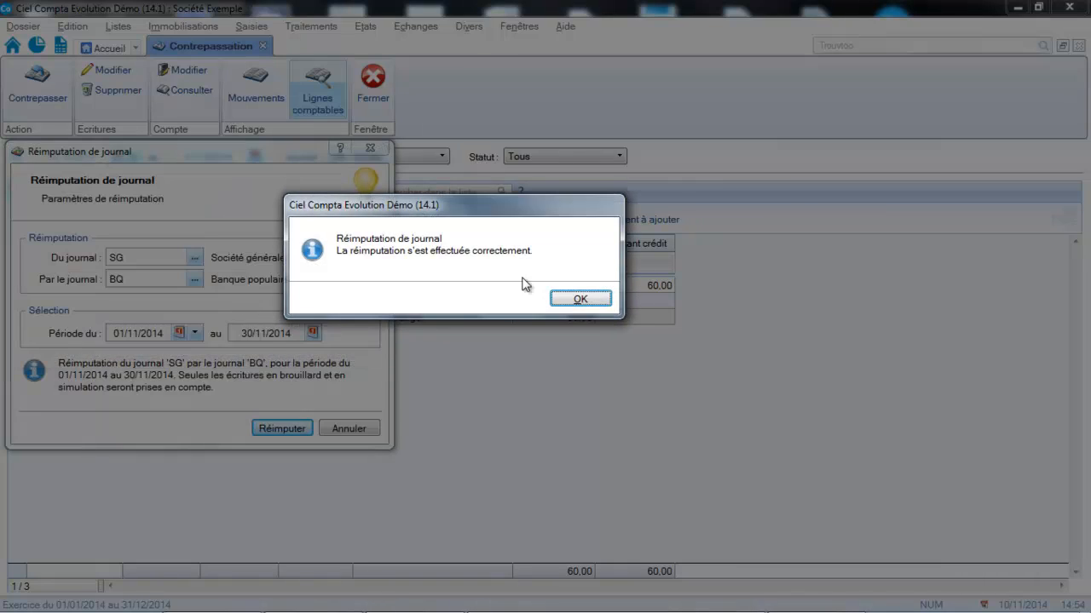
pyautogui.click(580, 298)
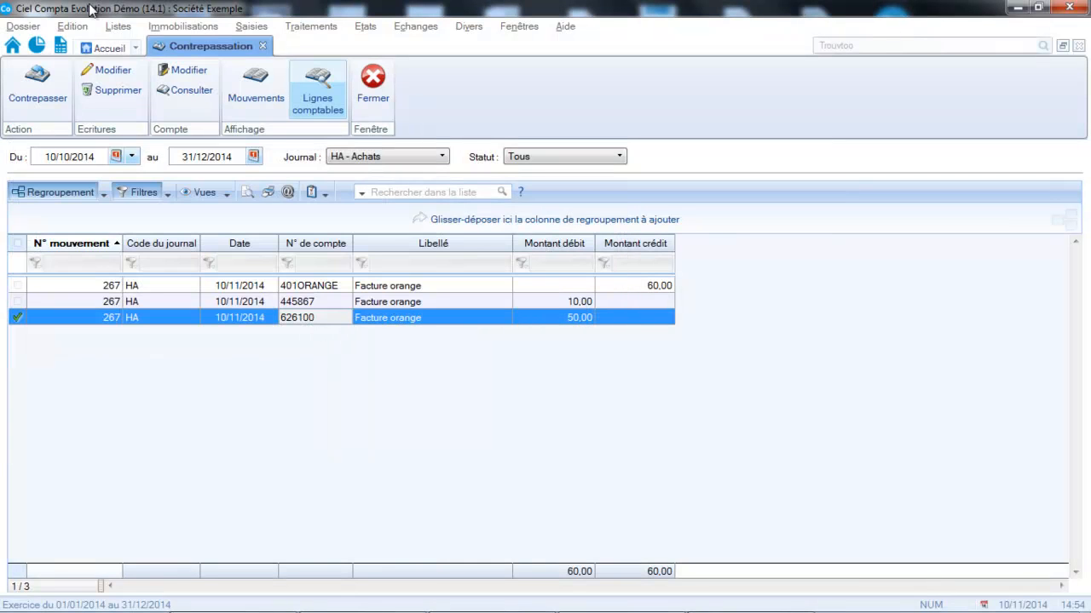
# - Check the entries of journal BQ - Banque populaire in the list of entries (Liste des écritures), and close the list
pyautogui.click(118, 26)
pyautogui.click(116, 48)
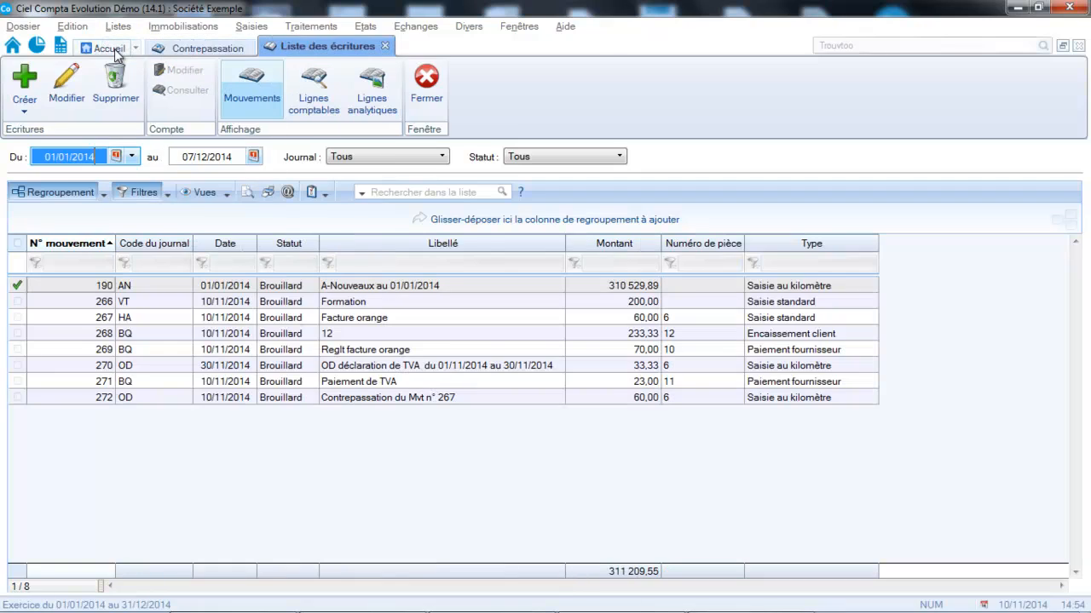
pyautogui.click(432, 158)
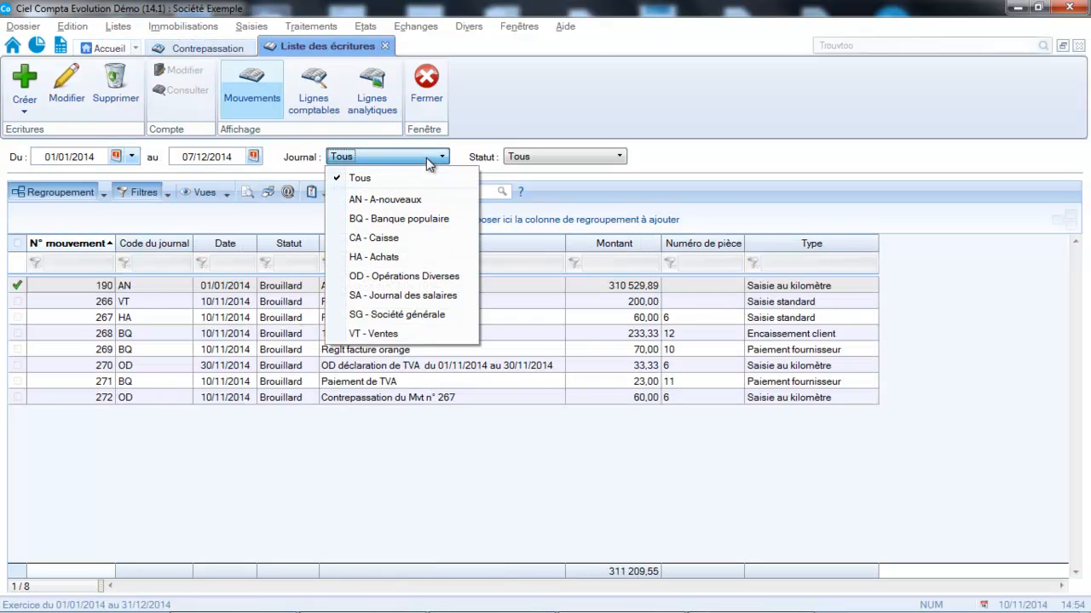
pyautogui.click(403, 220)
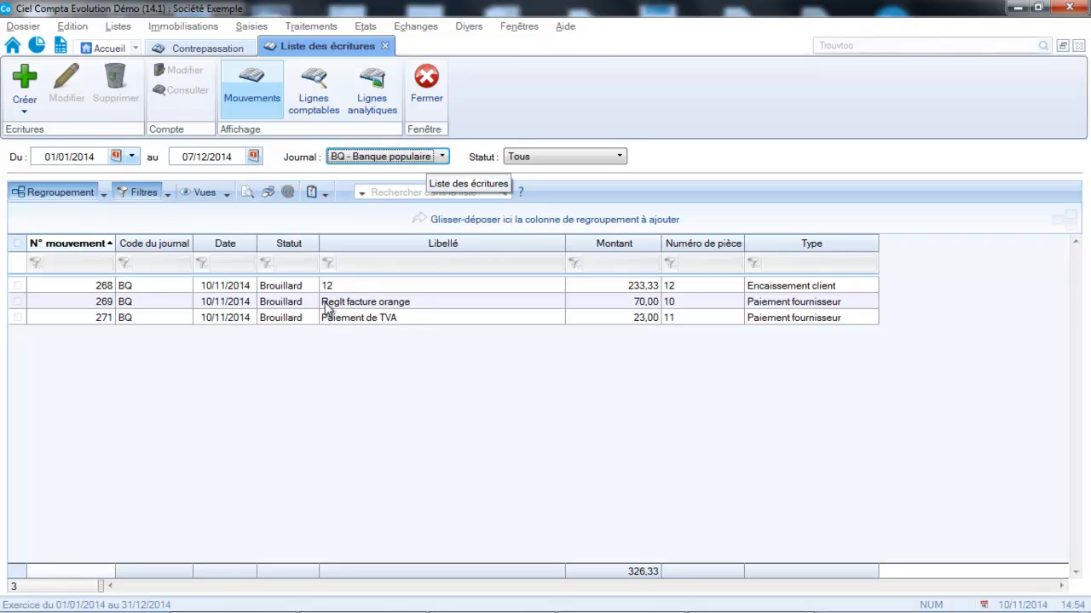
pyautogui.click(426, 90)
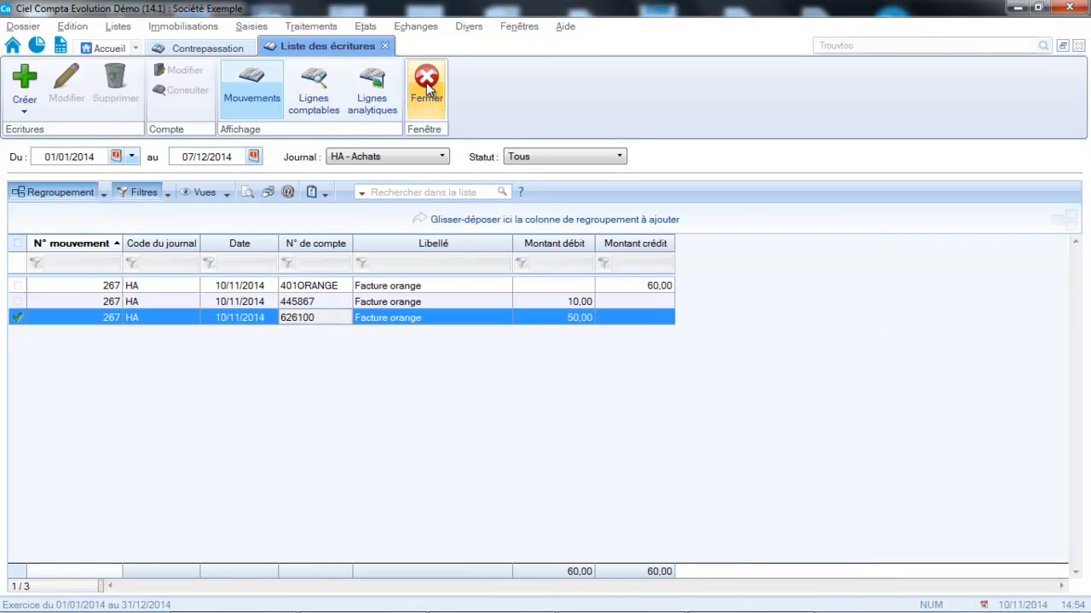
# - Set up an analytical code reallocation (Réimputation de code analytique) from COMPTA to COM, and cancel it without running it
pyautogui.click(299, 29)
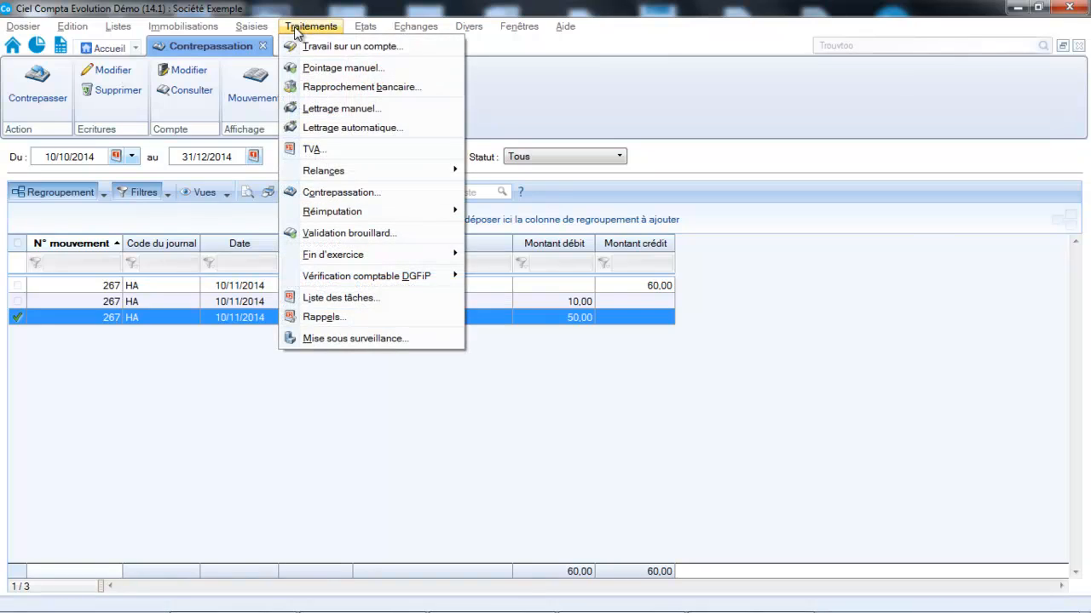
pyautogui.moveTo(336, 212)
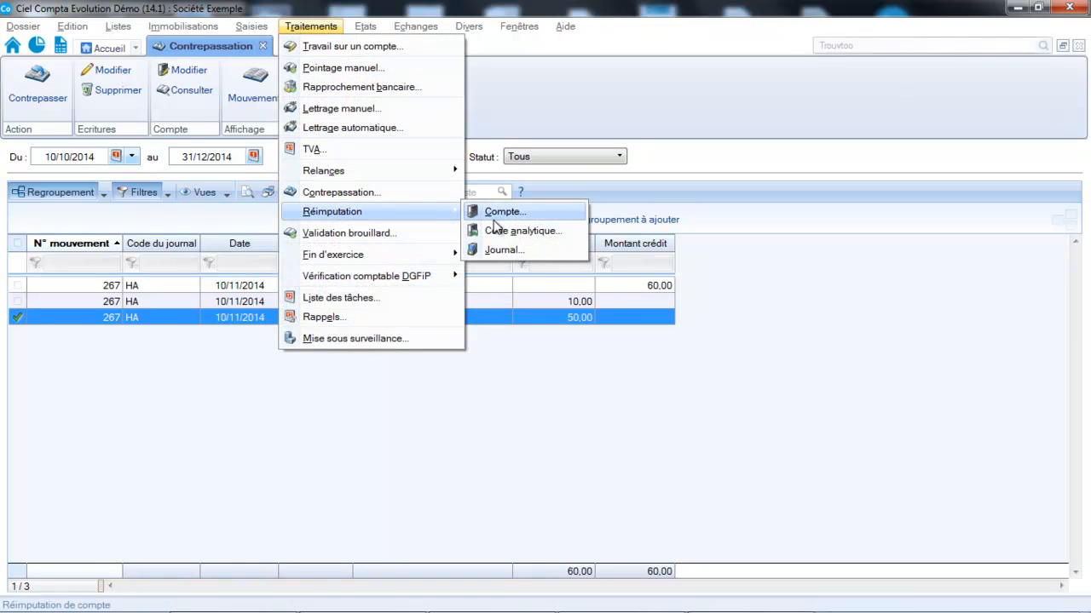
pyautogui.click(504, 232)
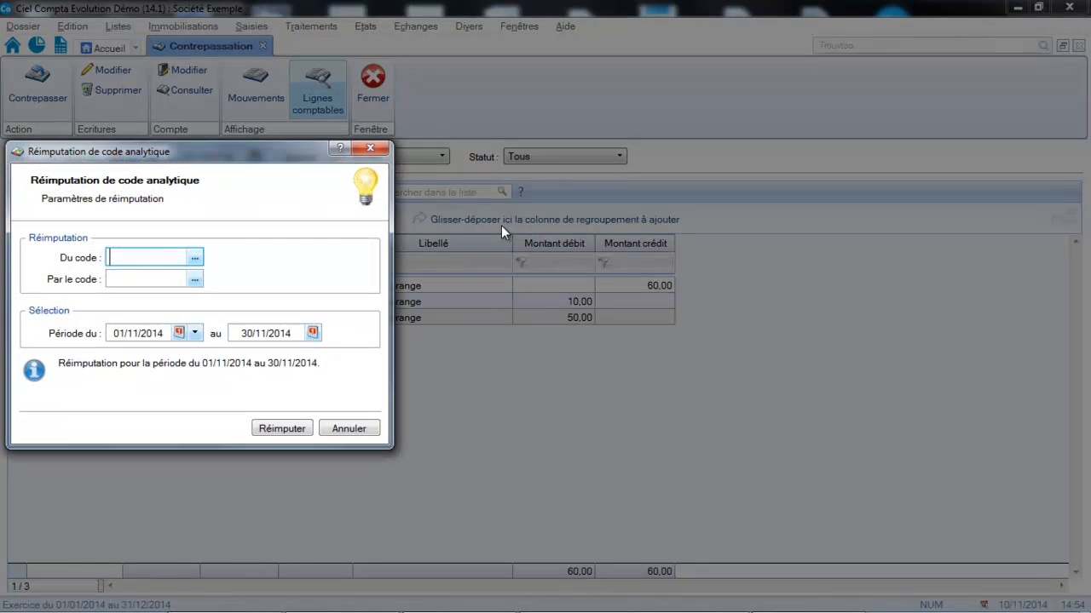
pyautogui.click(195, 257)
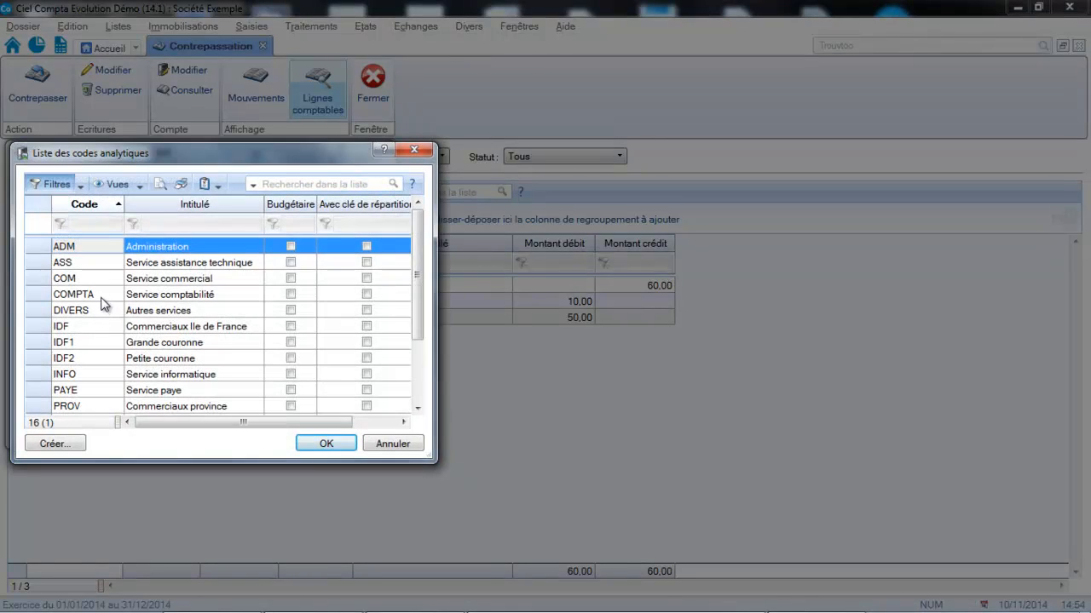
pyautogui.doubleClick(100, 297)
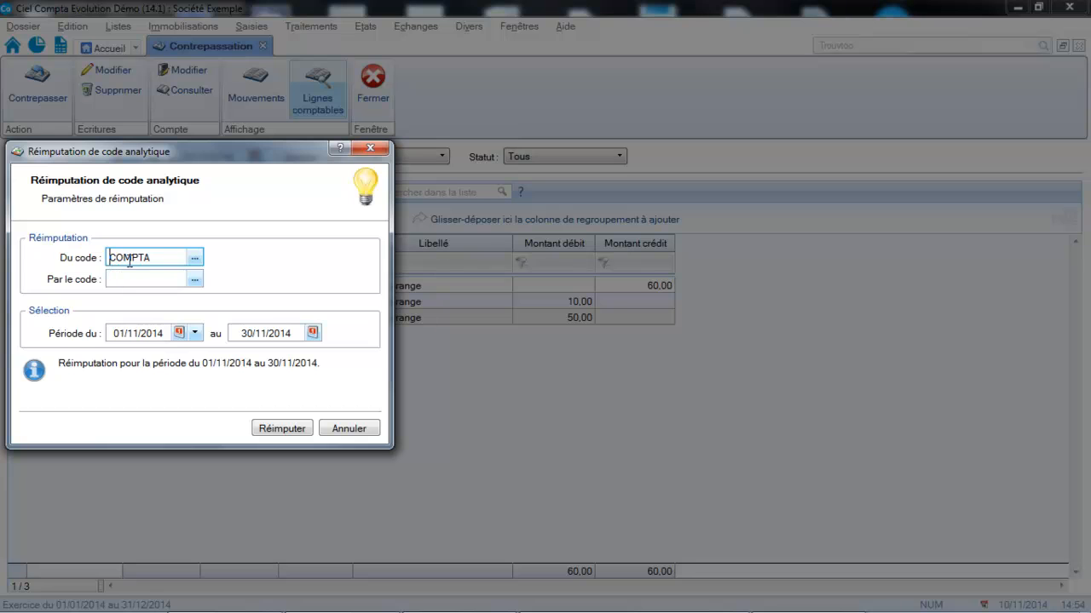
pyautogui.click(194, 280)
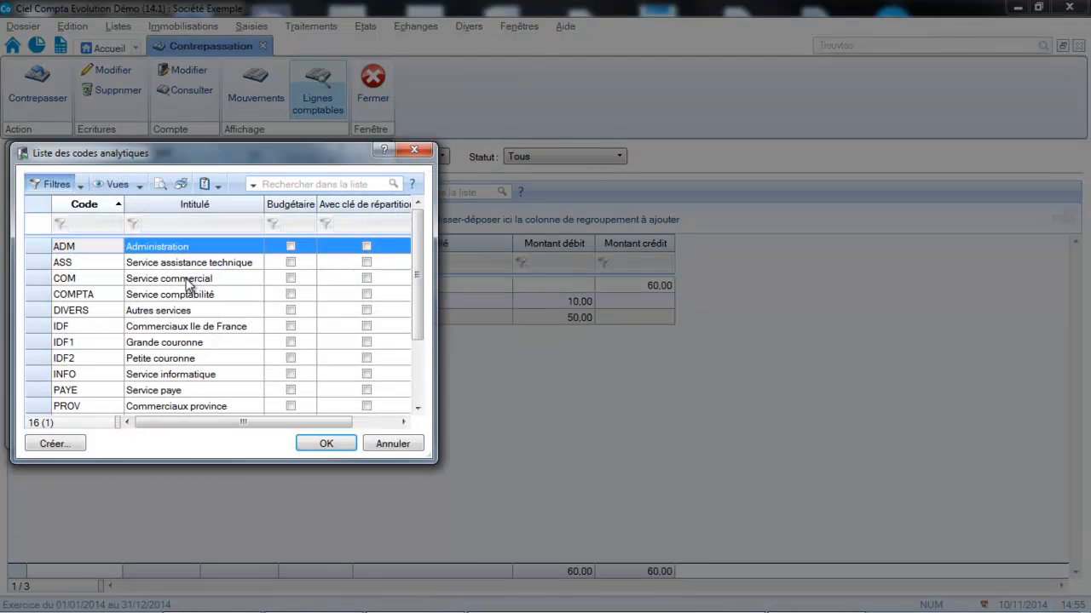
pyautogui.click(187, 278)
pyautogui.doubleClick(187, 278)
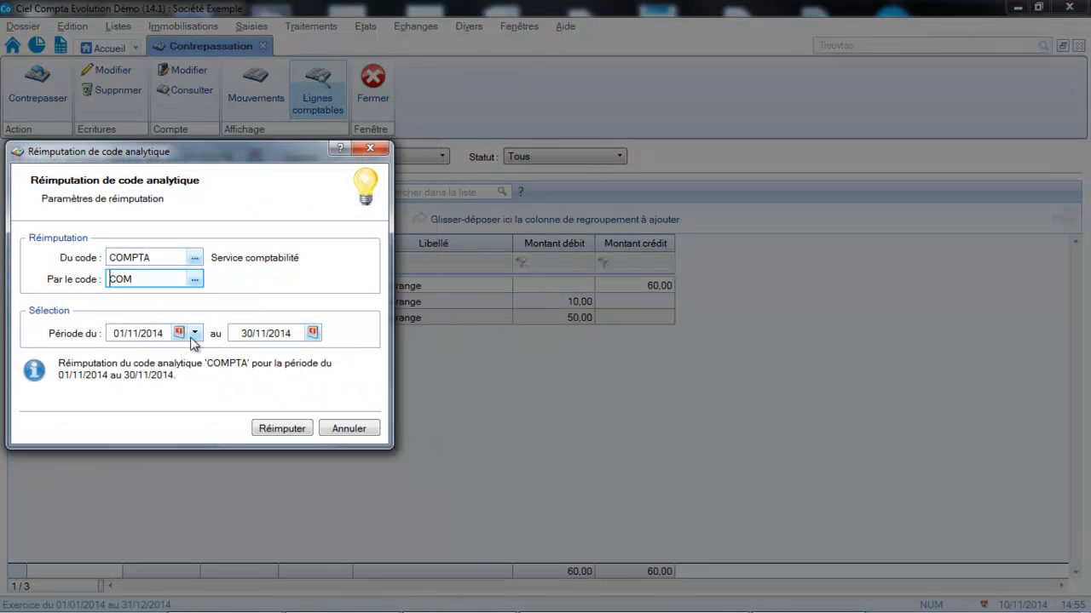
pyautogui.click(348, 429)
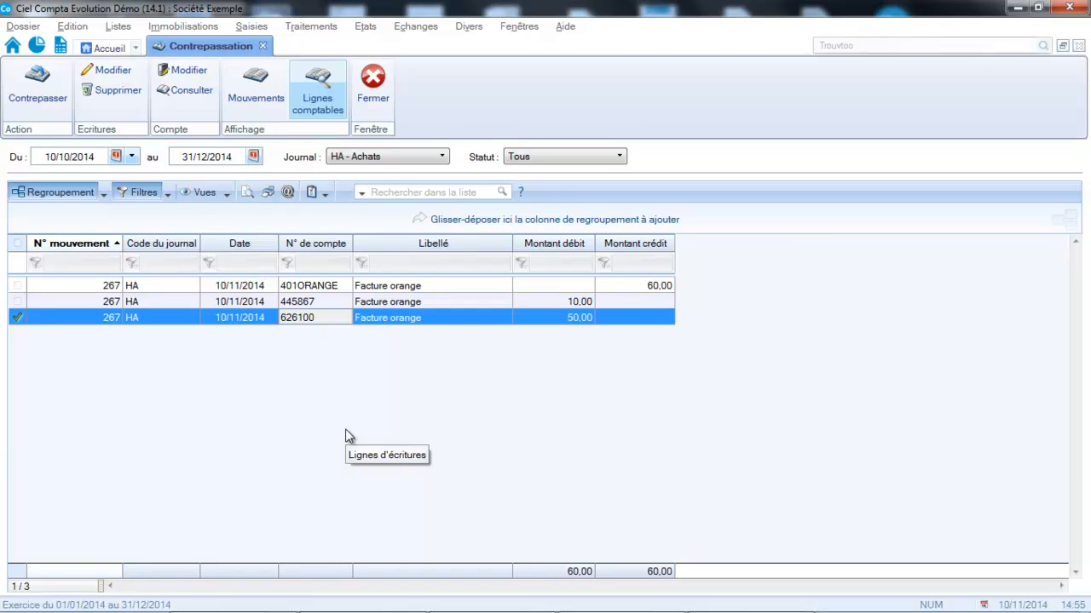
pyautogui.click(322, 29)
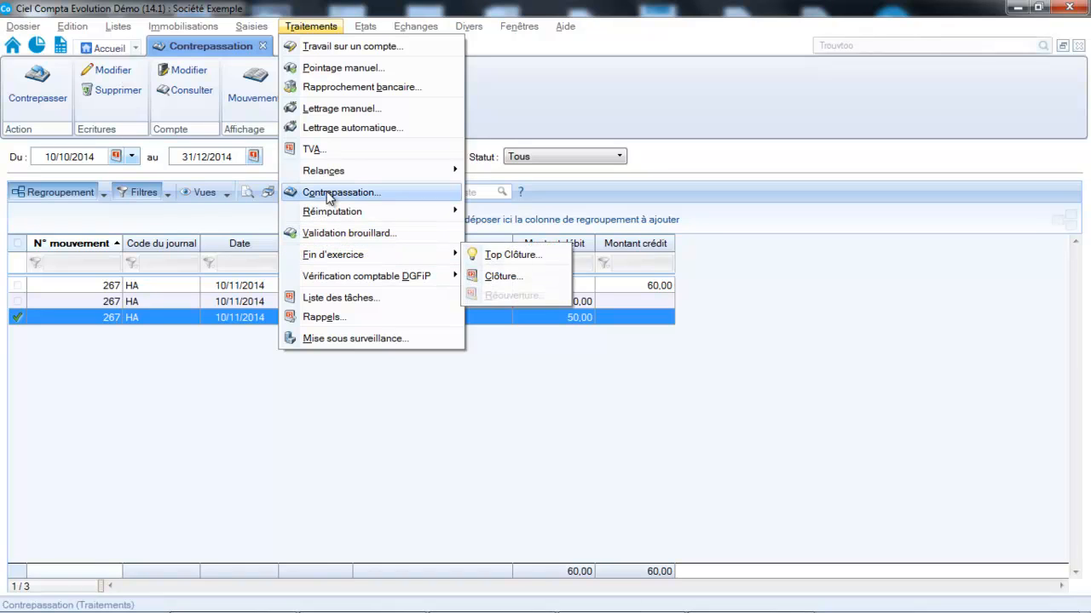
pyautogui.moveTo(332, 183)
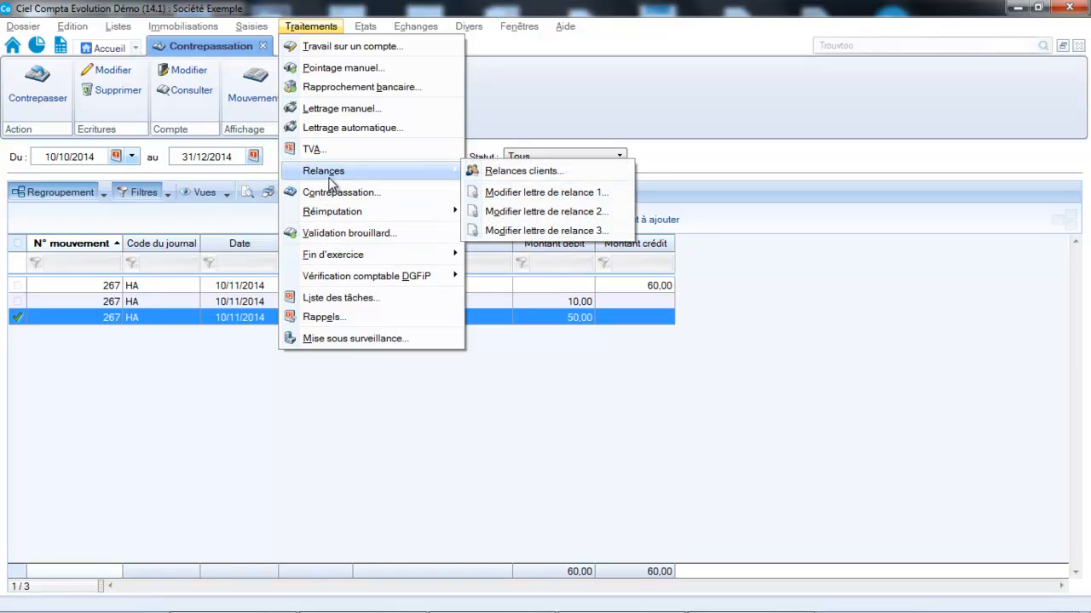